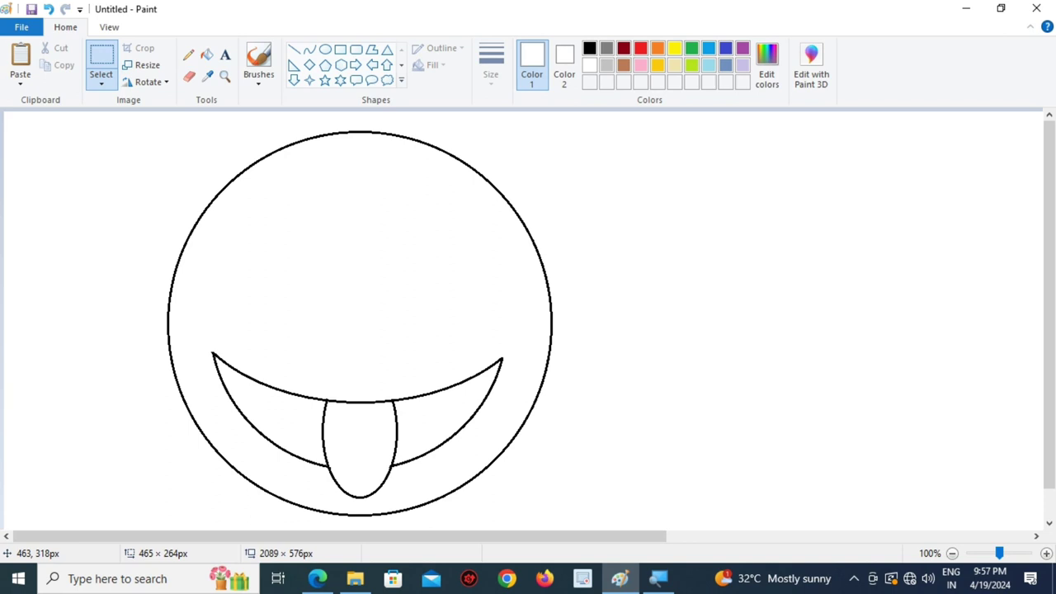
Nudge the selected mouth and tongue slightly to centre them in the lower part of the face, and deselect them
left_click_drag(362, 357, 362, 357)
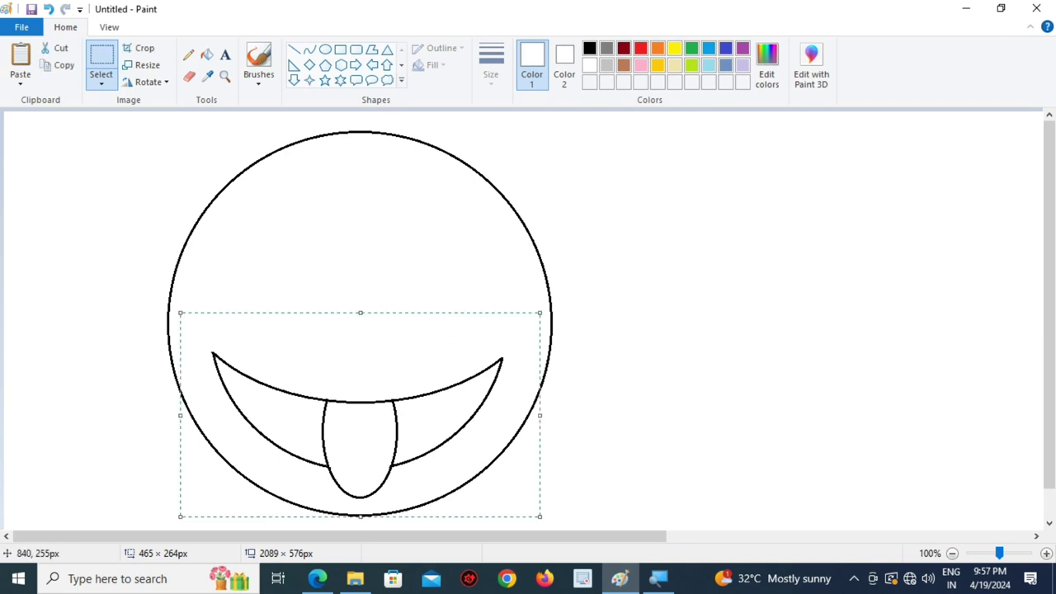
left_click_drag(380, 365, 381, 364)
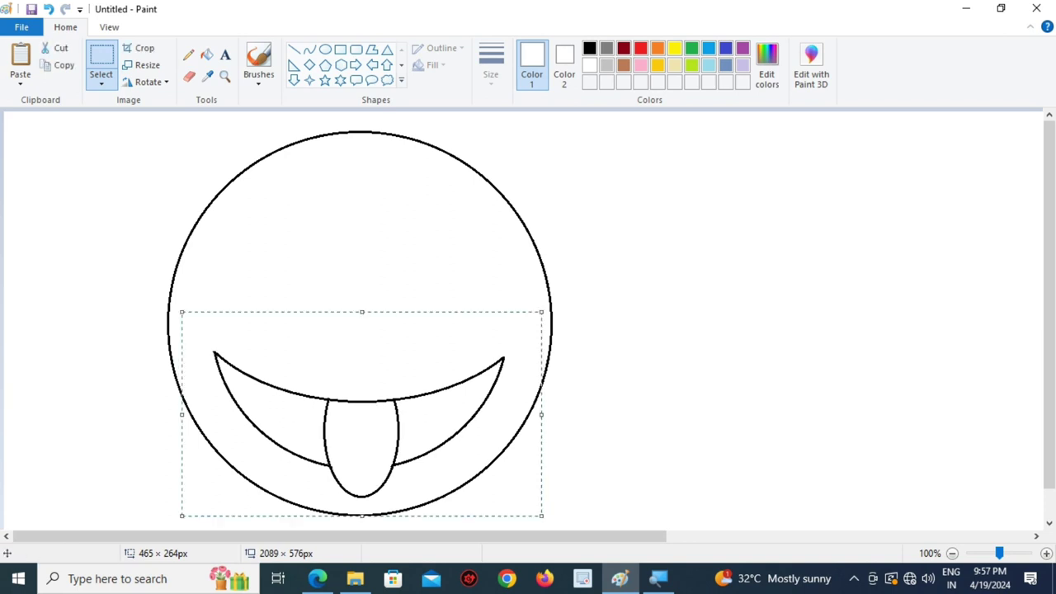
left_click(592, 274)
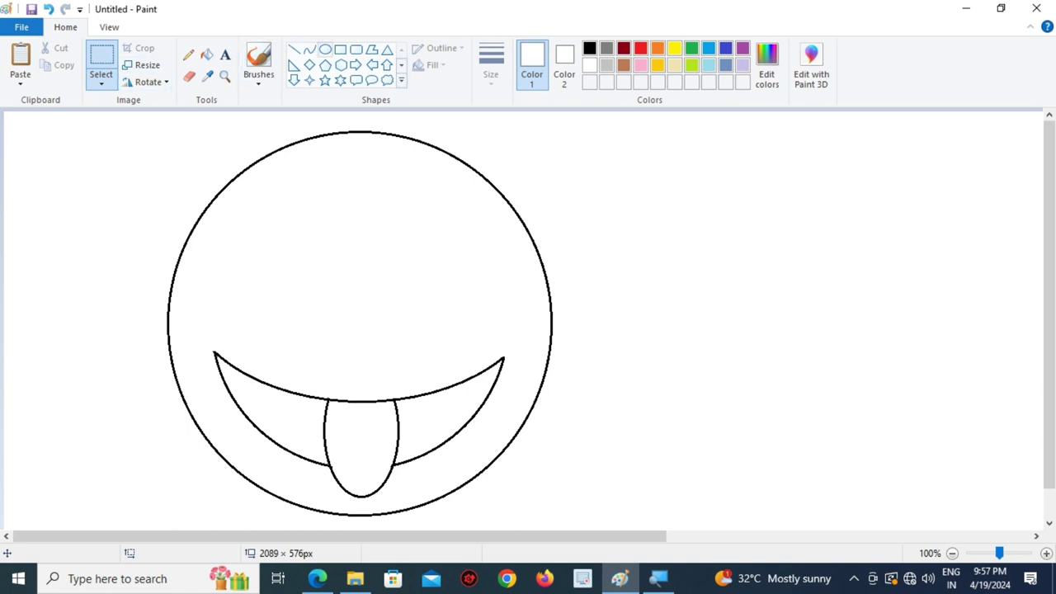
Draw a black-outlined circle about 126 × 123 px for the open eye, placed on the blank canvas beside the face
left_click(325, 49)
left_click_drag(384, 211, 486, 316)
left_click(589, 48)
left_click_drag(449, 263, 454, 277)
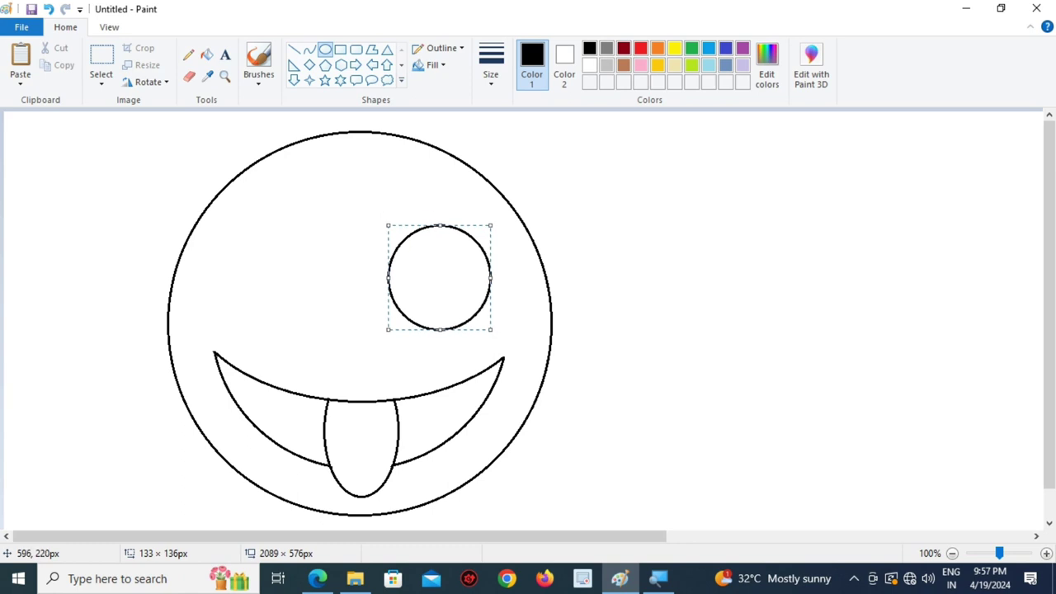
left_click_drag(490, 329, 761, 312)
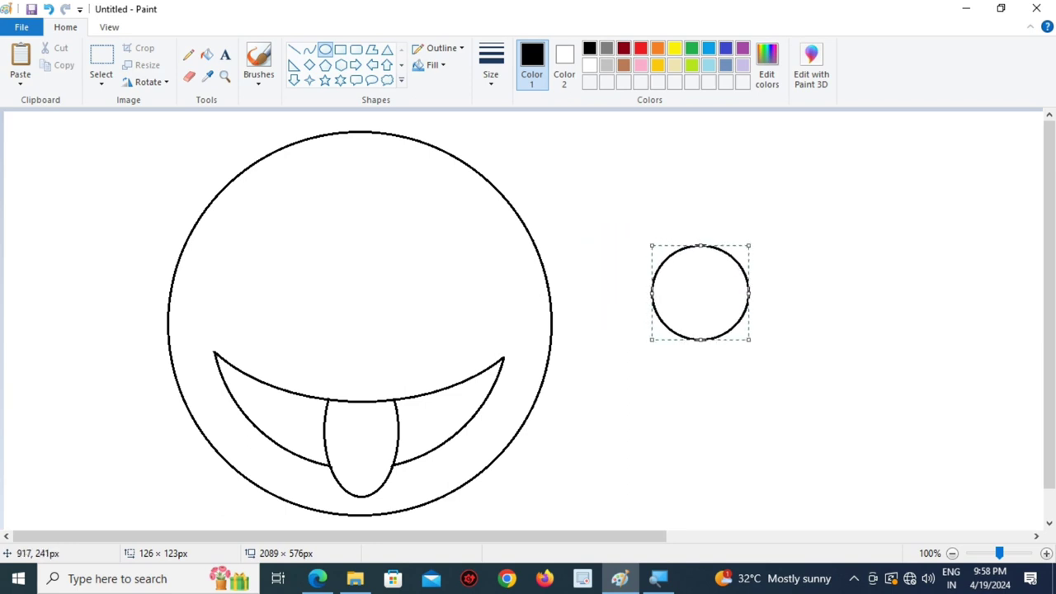
left_click(737, 388)
left_click_drag(633, 226, 766, 357)
key("ctrl+z")
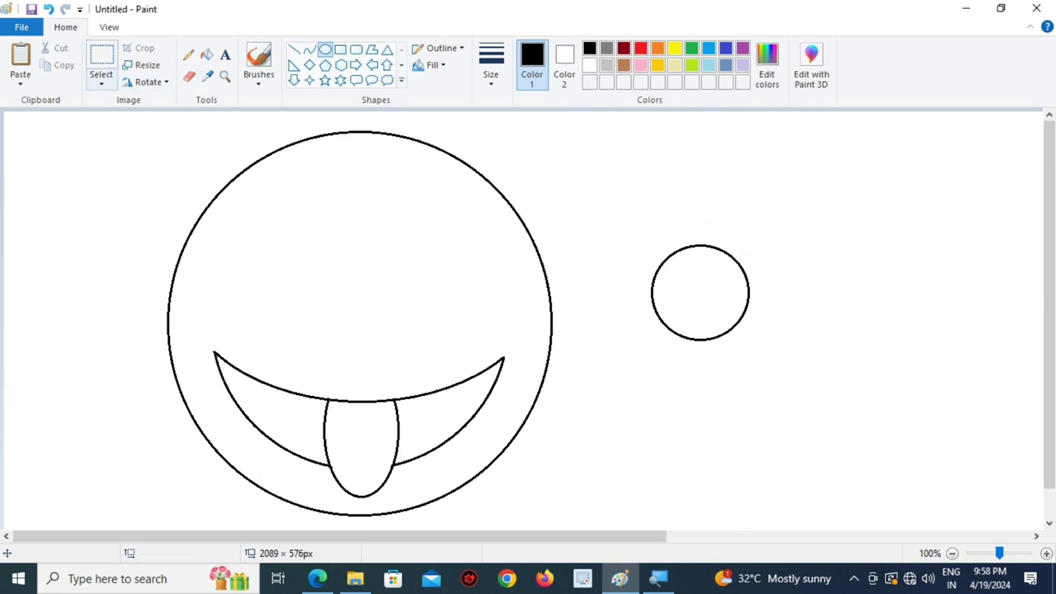
Try to make the pupil by shrinking a pasted copy of the eye circle inside it, and undo it
left_click(101, 62)
left_click_drag(632, 222, 775, 356)
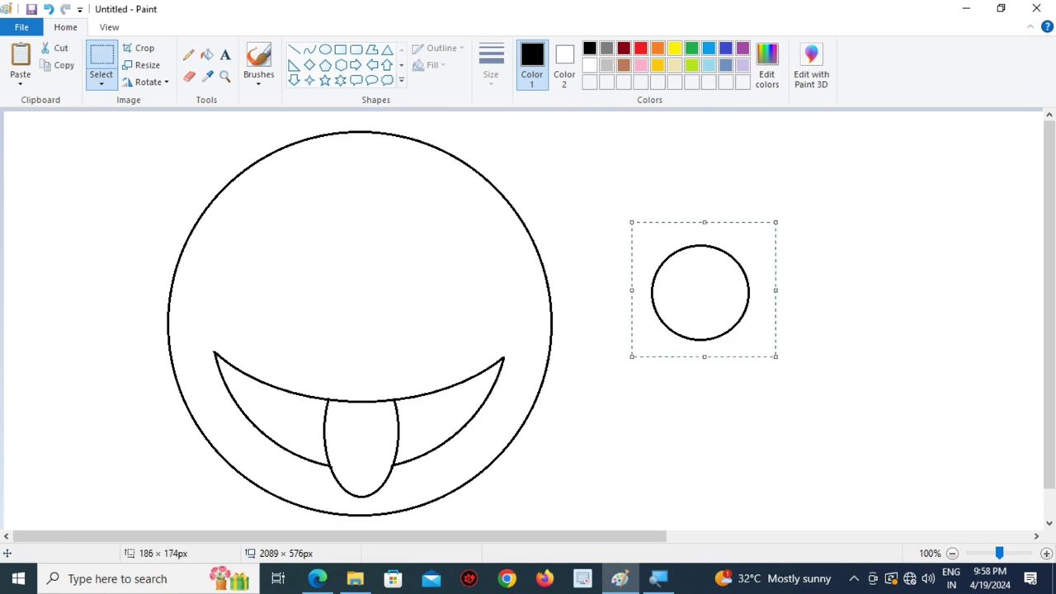
key("ctrl+c")
key("ctrl+v")
left_click_drag(113, 193, 744, 300)
left_click_drag(782, 218, 739, 260)
left_click_drag(688, 307, 703, 291)
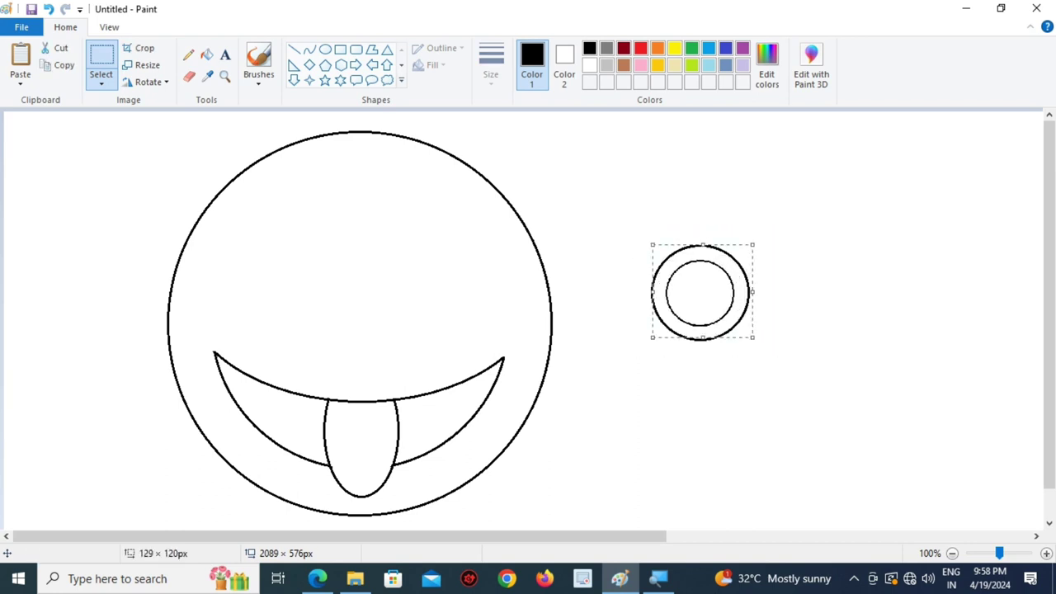
left_click_drag(753, 245, 705, 287)
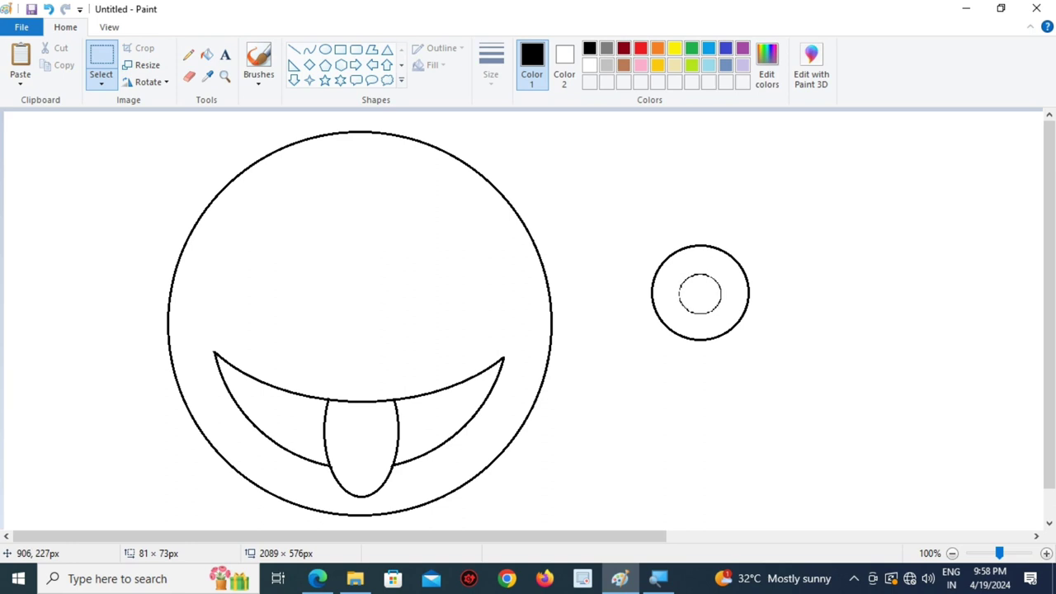
key("ctrl+z")
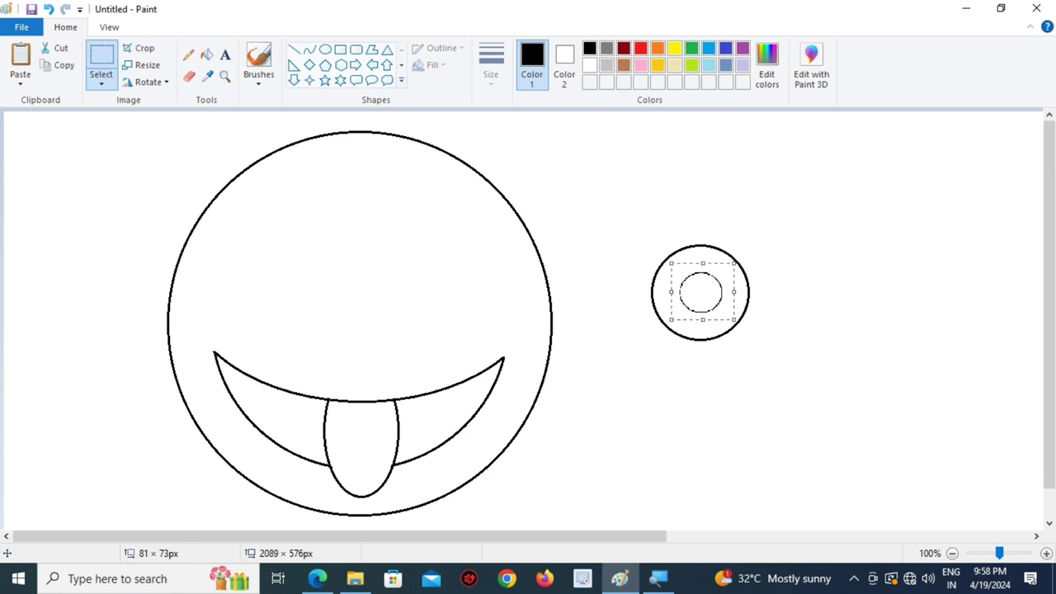
left_click_drag(734, 263, 707, 291)
left_click(767, 407)
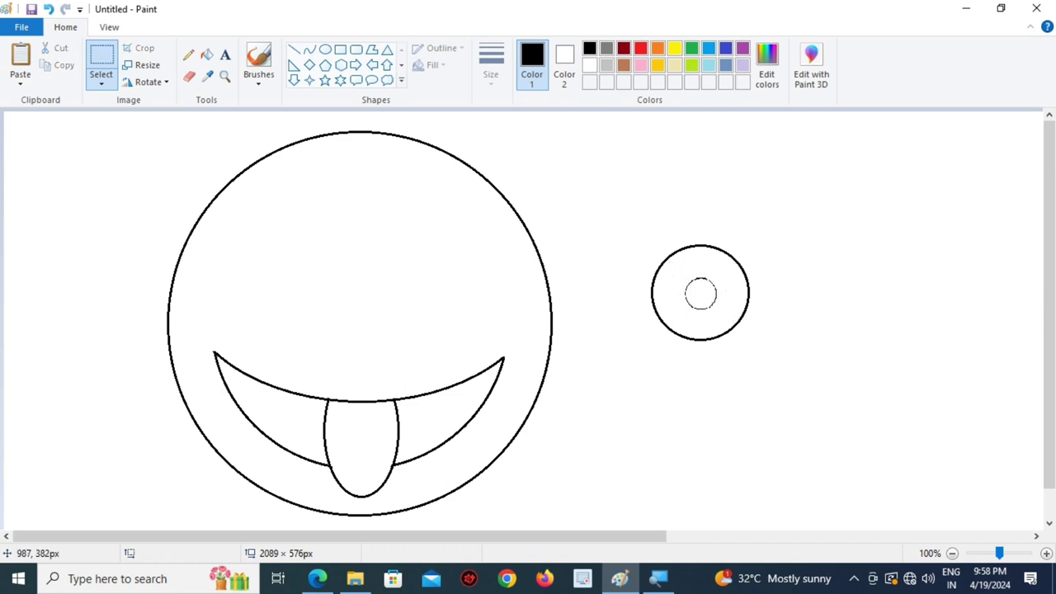
key("ctrl+z")
Draw a small circle with the Oval tool at the centre of the eye circle as the pupil
left_click(325, 49)
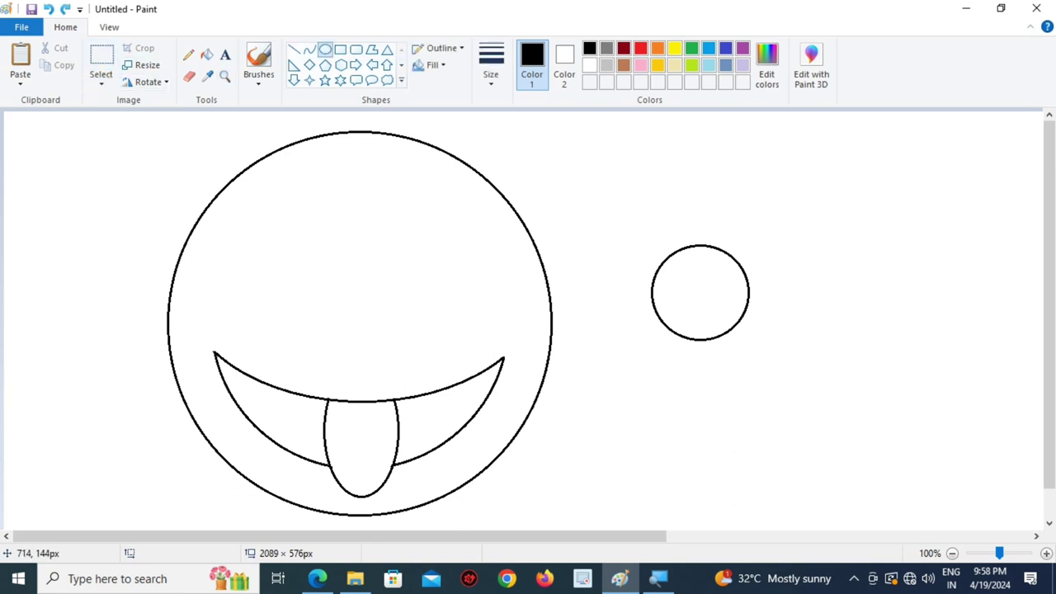
mouse_move(681, 276)
left_mouse_down()
mouse_move(728, 322)
mouse_move(705, 293)
left_mouse_up()
left_click(716, 380)
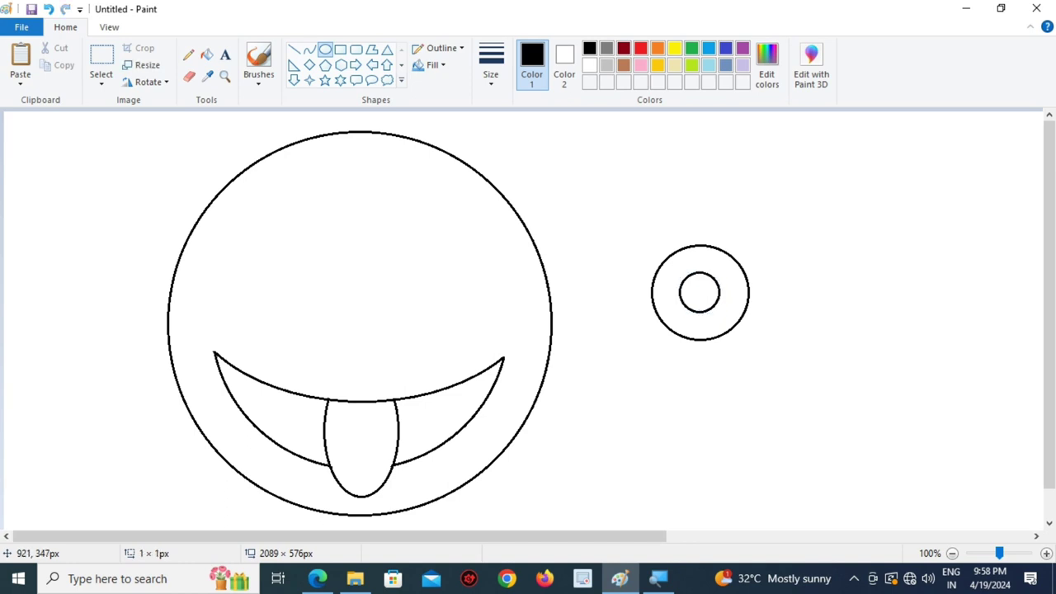
mouse_move(632, 237)
left_mouse_down()
mouse_move(715, 318)
mouse_move(701, 300)
left_mouse_up()
key("ctrl+z")
Move the eye with its pupil onto the face above the right half of the mouth
left_click(101, 62)
left_click_drag(624, 230, 757, 362)
left_click_drag(734, 313, 511, 309)
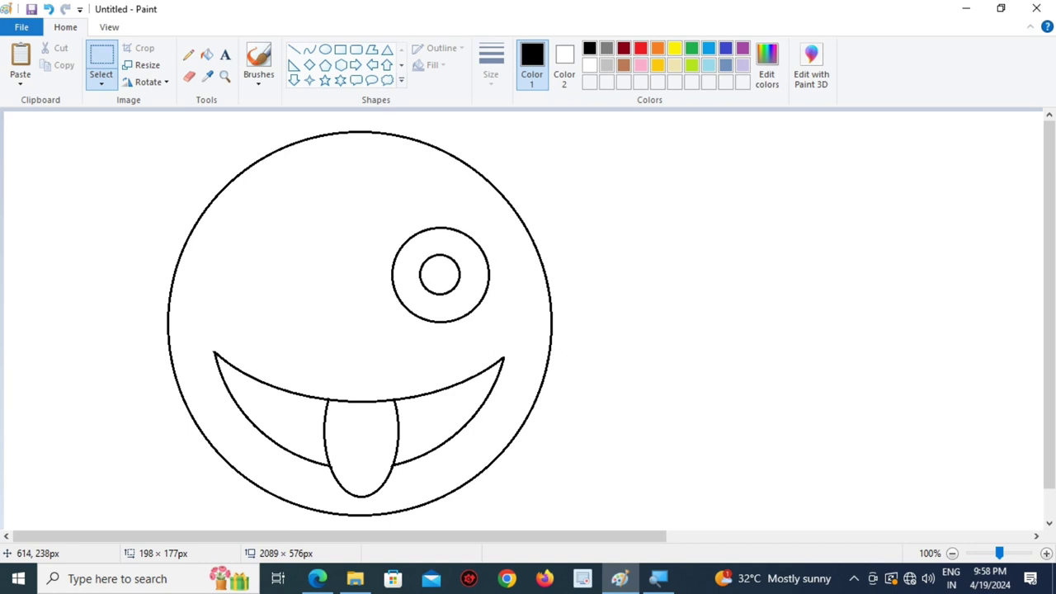
left_click(722, 353)
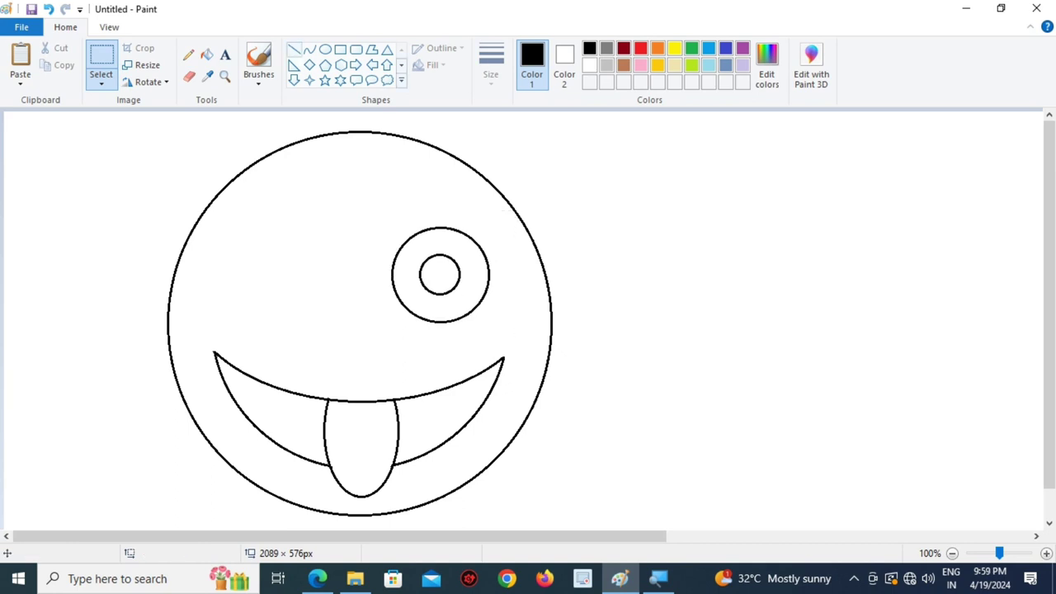
Draw another circle, shrink it to roughly the open eye's size, and place it on the blank canvas beside the face
left_click(325, 50)
left_click_drag(642, 180, 770, 314)
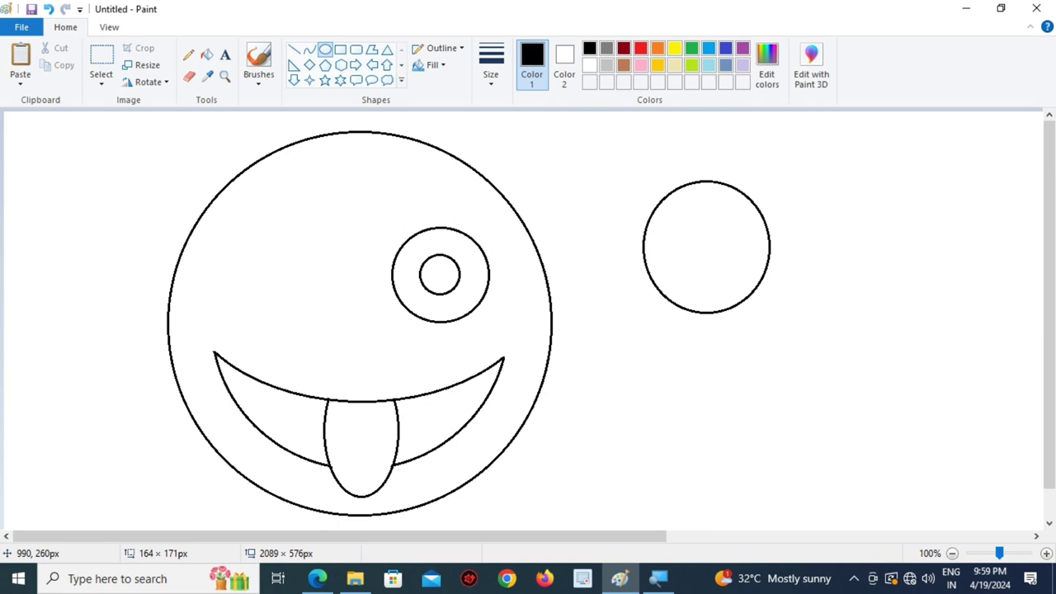
left_click_drag(770, 314, 770, 314)
left_click_drag(760, 261, 352, 307)
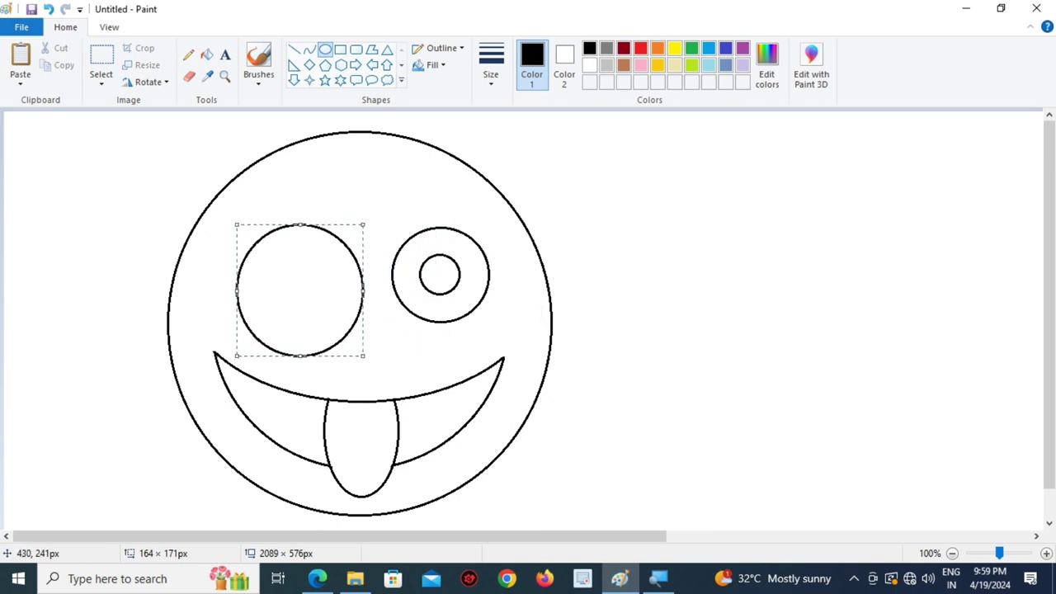
left_click_drag(364, 356, 331, 331)
left_click_drag(303, 278, 775, 311)
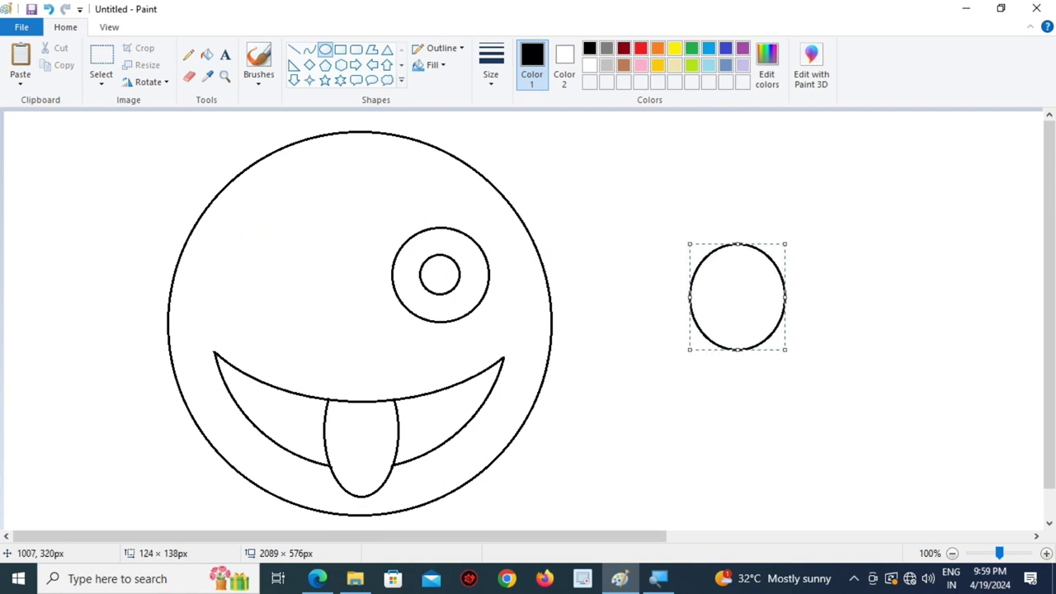
mouse_move(783, 352)
left_mouse_down()
mouse_move(807, 357)
mouse_move(791, 351)
left_mouse_up()
left_click_drag(755, 297, 781, 318)
left_click(788, 438)
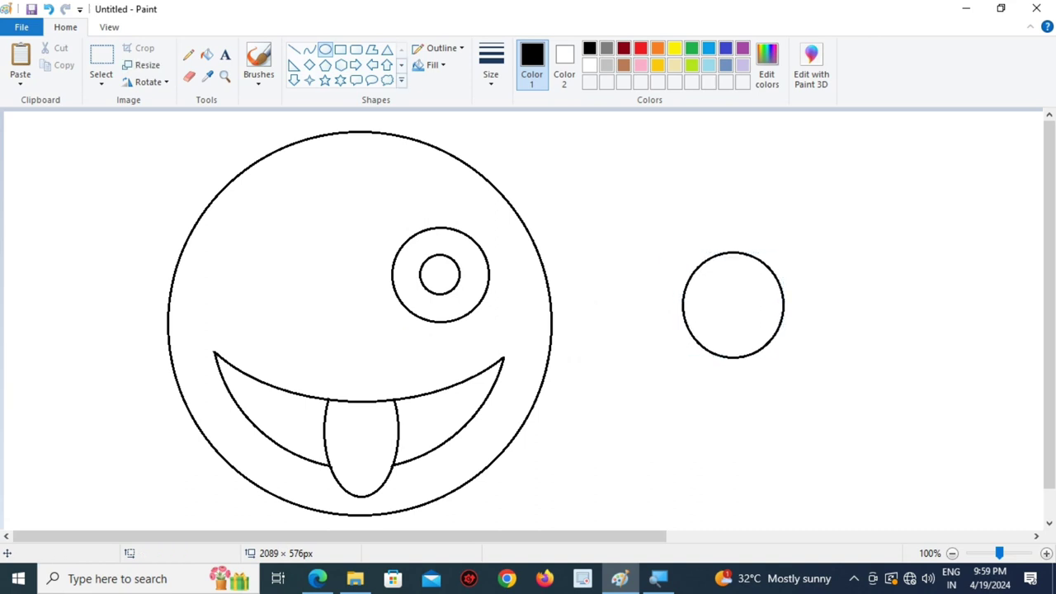
Try an upward-bending curve across the middle of the new circle, and remove it
left_click(310, 49)
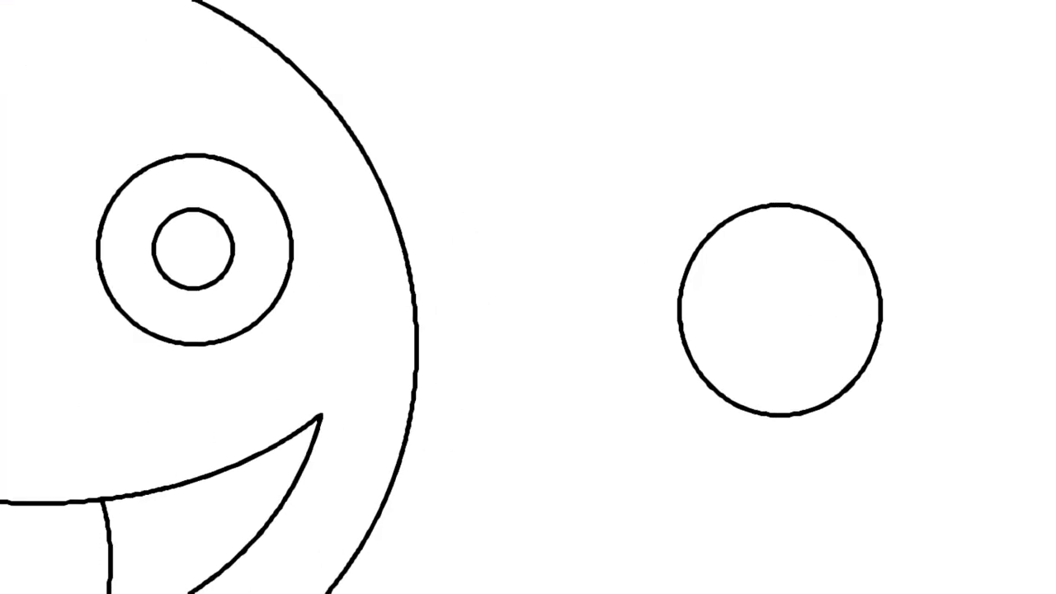
left_click_drag(675, 303, 880, 304)
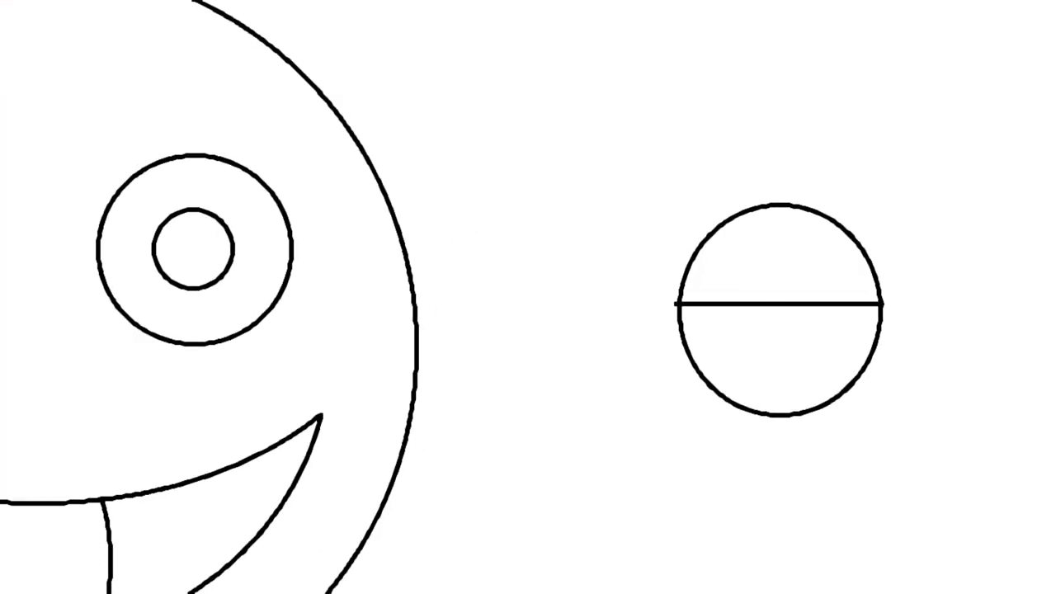
left_click_drag(765, 272, 779, 257)
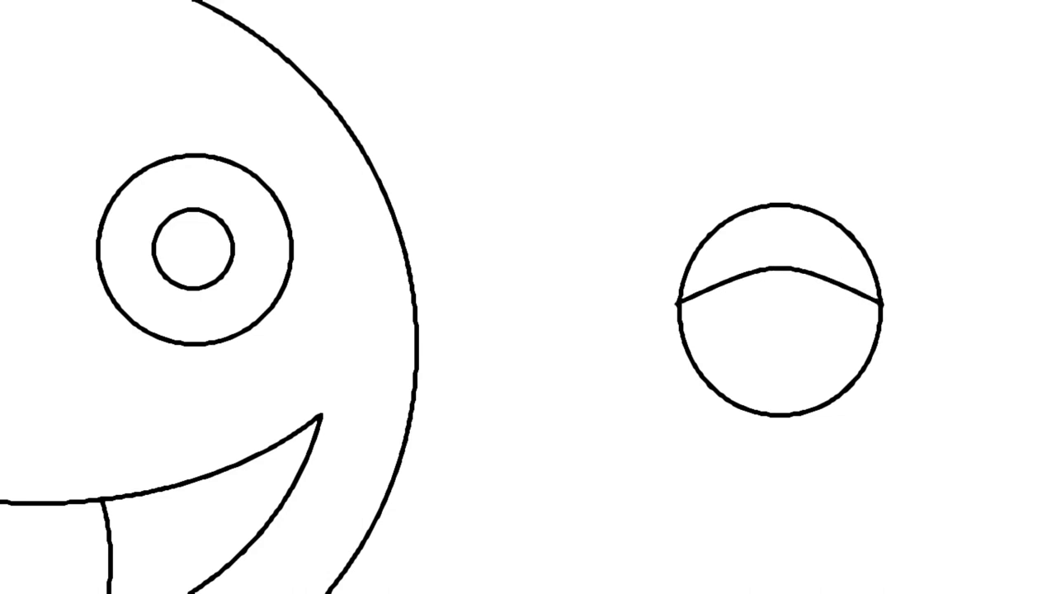
scroll(528, 297, "down", 1)
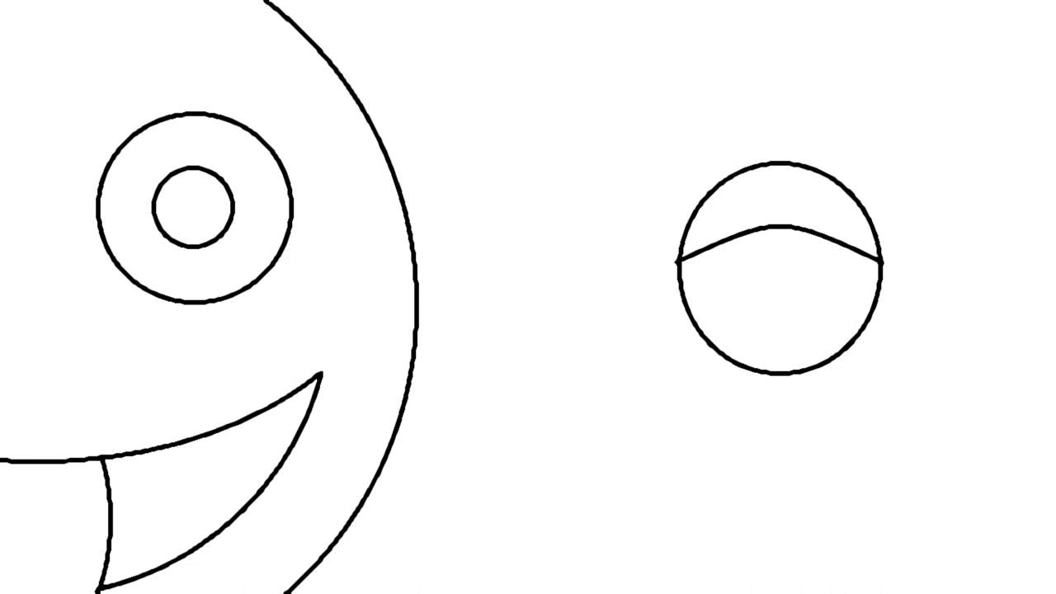
left_click(835, 484)
key("Delete")
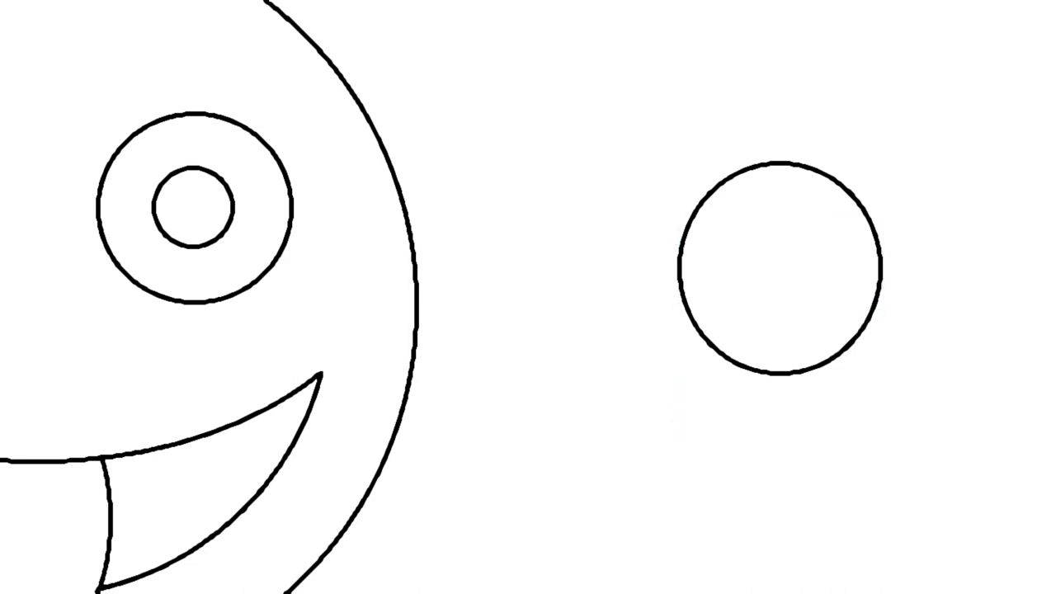
Try the curve across the circle again with its ends meeting the outline, and undo it
left_click_drag(681, 264, 872, 263)
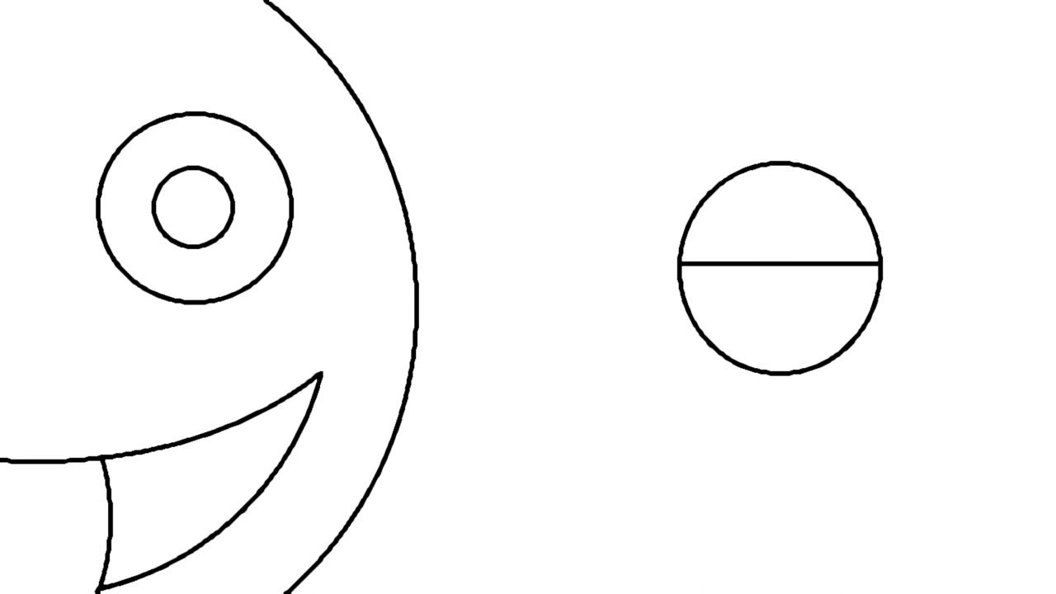
left_click_drag(778, 264, 783, 230)
left_click(786, 218)
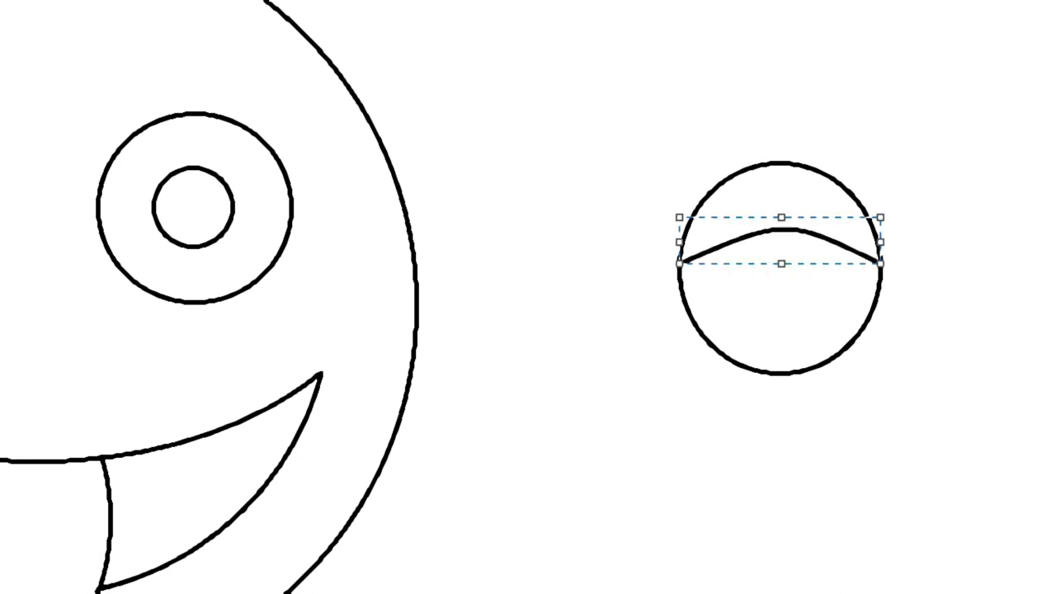
key("Escape")
scroll(528, 297, "down", 1)
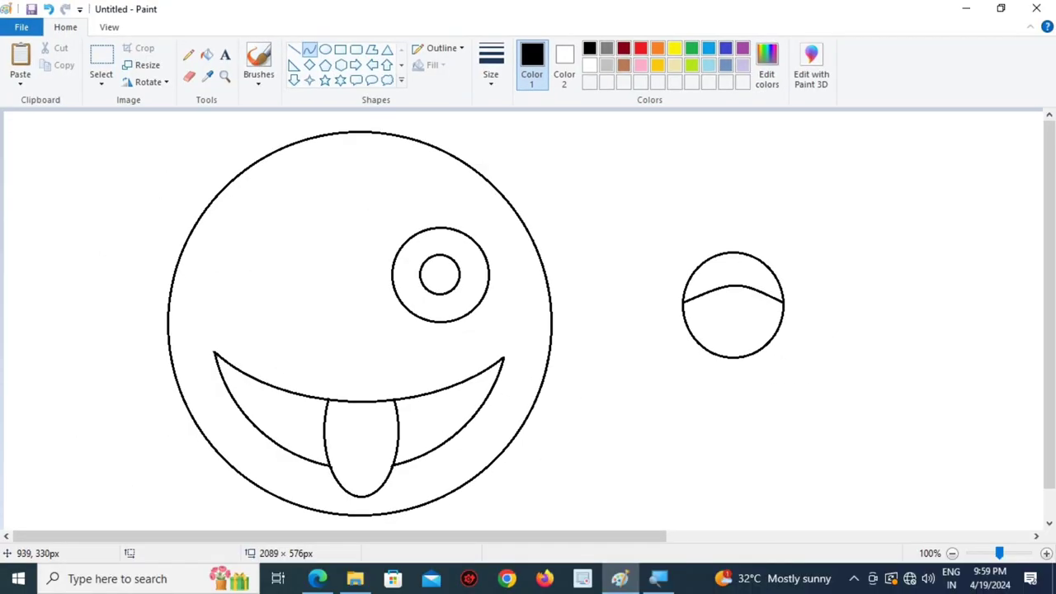
key("ctrl+z")
Draw a slightly larger oval overlapping the lower part of the separate circle, leaving a crescent along the circle's upper edge
left_click(325, 50)
key("super")
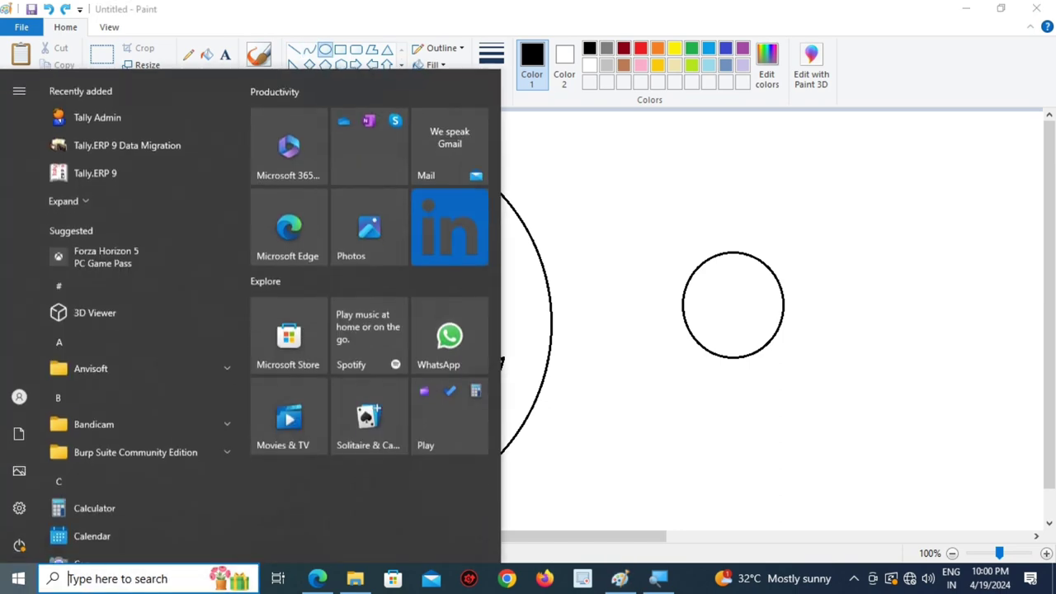
key("super")
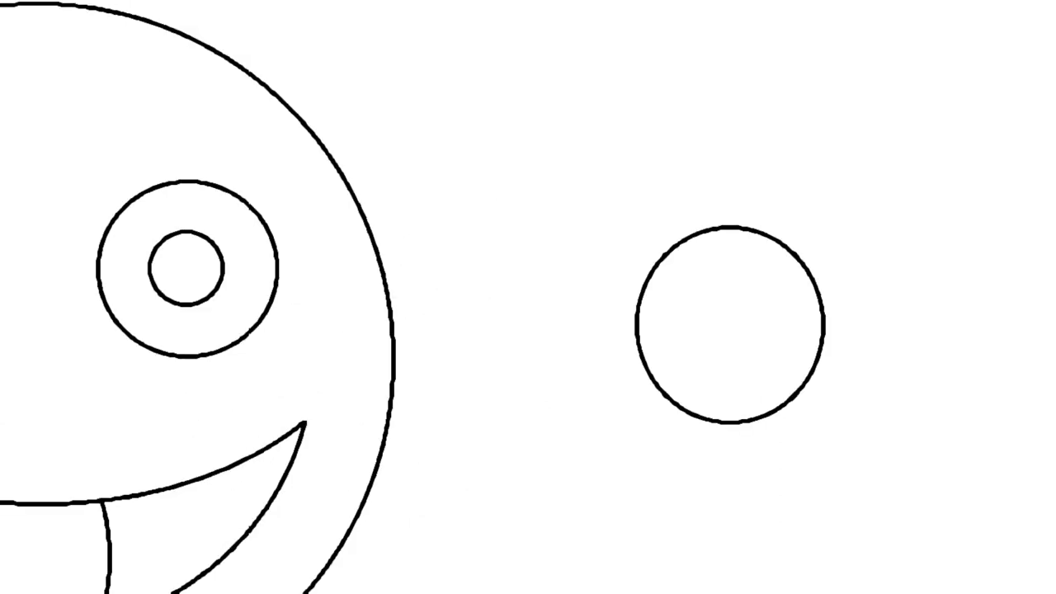
left_click_drag(606, 302, 850, 524)
left_click_drag(729, 414, 731, 387)
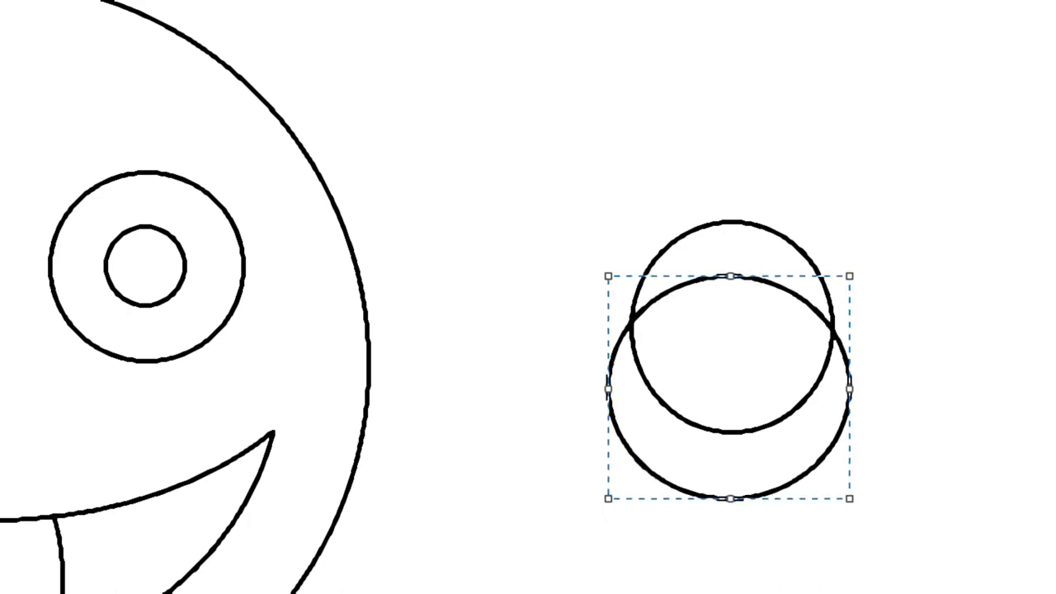
key("Escape")
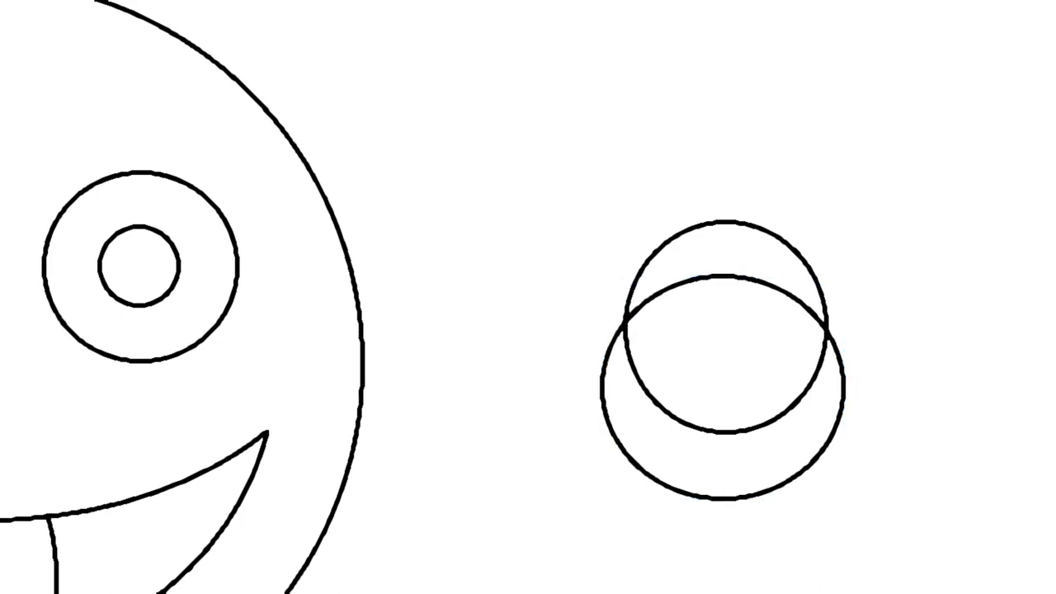
Erase the lower parts of both overlapping shapes with an enlarged eraser, keeping only the upper crescent for the closed eye
left_click(189, 76)
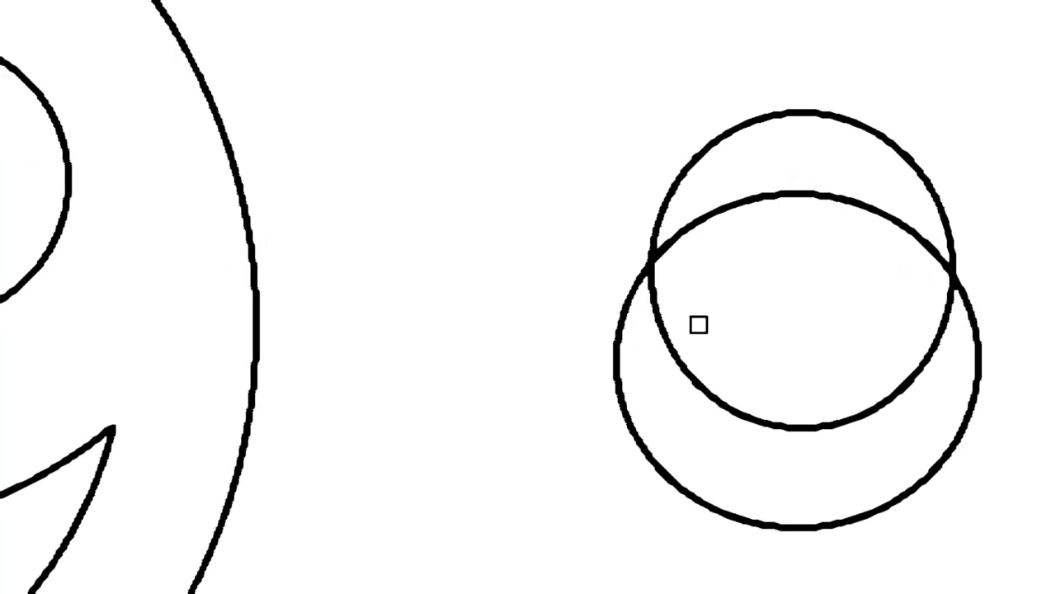
key("ctrl+plus")
key("ctrl+plus")
key("ctrl+plus")
key("ctrl+plus")
key("ctrl+plus")
key("ctrl+plus")
key("ctrl+plus")
key("ctrl+plus")
key("ctrl+plus")
key("ctrl+plus")
key("ctrl+plus")
key("ctrl+plus")
key("ctrl+plus")
key("ctrl+plus")
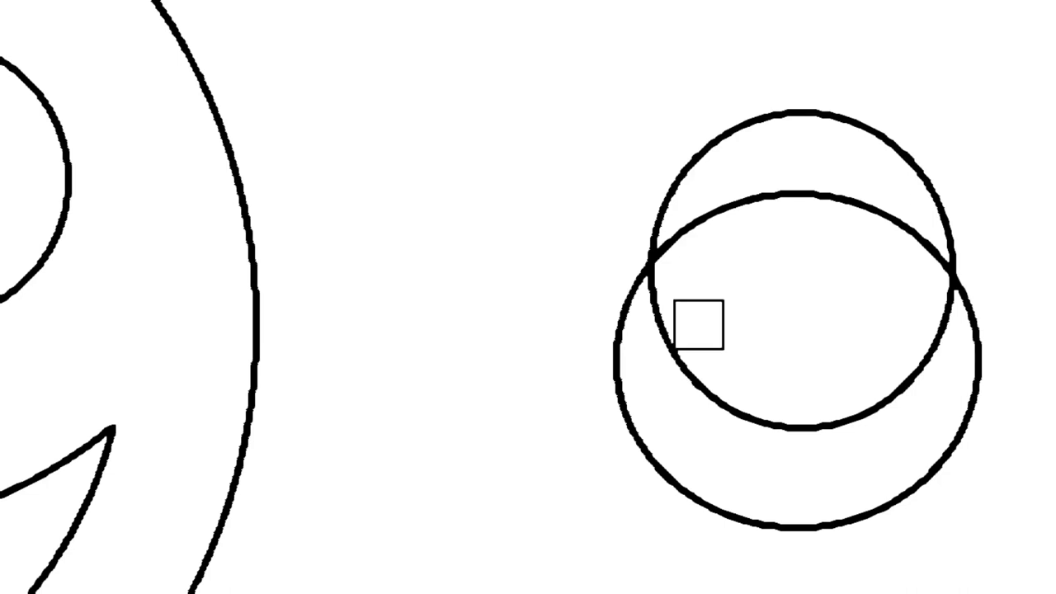
mouse_move(593, 320)
left_mouse_down()
mouse_move(685, 301)
mouse_move(647, 292)
mouse_move(634, 364)
mouse_move(638, 299)
left_mouse_up()
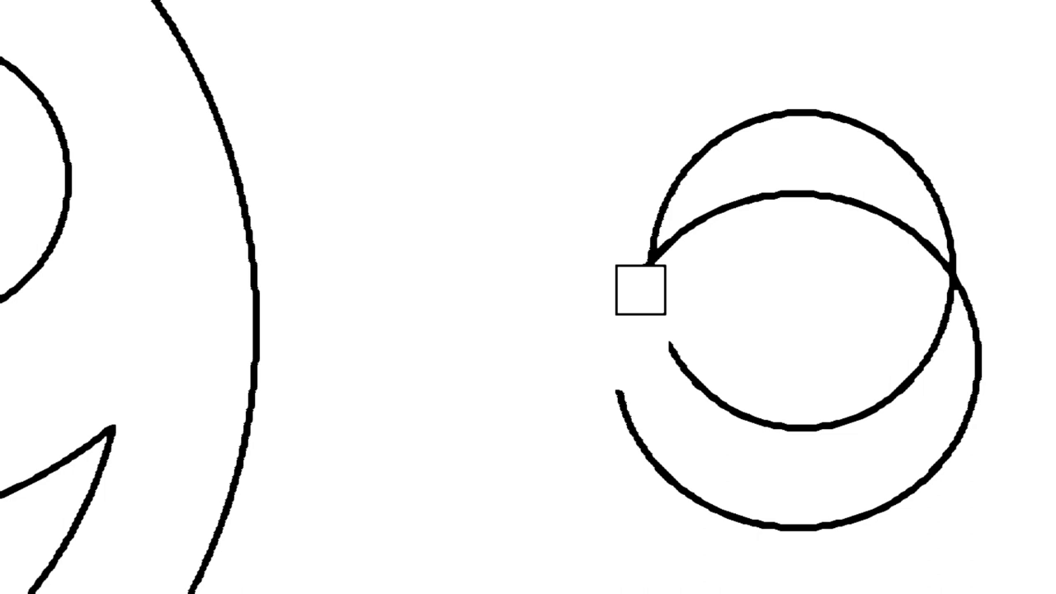
mouse_move(640, 284)
left_mouse_down()
mouse_move(647, 373)
mouse_move(700, 336)
mouse_move(675, 327)
mouse_move(670, 401)
mouse_move(605, 407)
mouse_move(669, 505)
mouse_move(830, 525)
mouse_move(956, 479)
mouse_move(914, 445)
mouse_move(689, 425)
mouse_move(682, 394)
mouse_move(748, 431)
mouse_move(865, 405)
mouse_move(902, 389)
mouse_move(956, 297)
mouse_move(968, 344)
mouse_move(955, 495)
left_mouse_up()
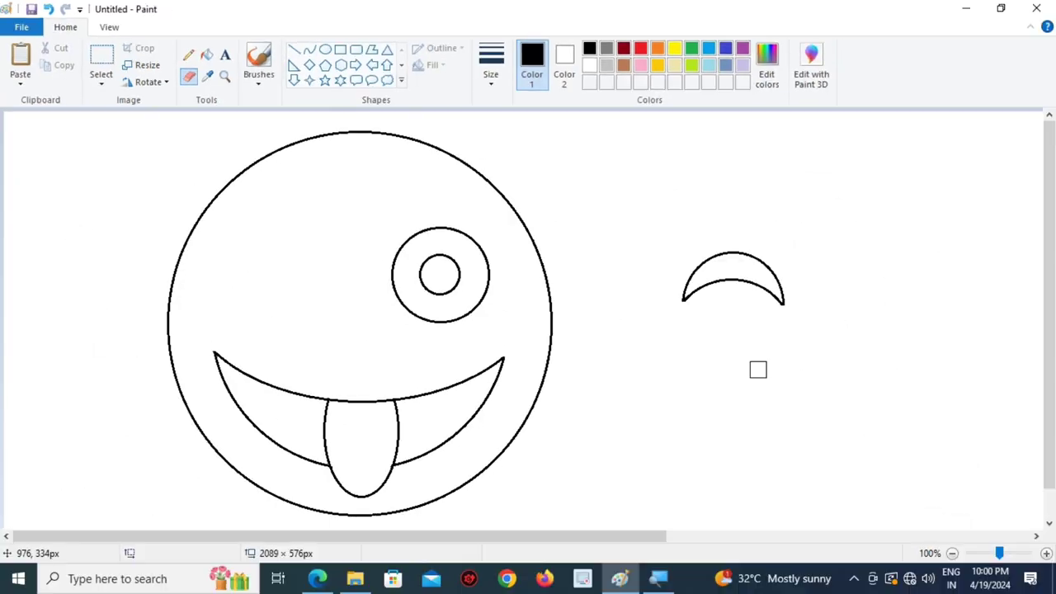
Move the crescent onto the face as its closed eye, level with the open eye above the empty half of the mouth
left_click(101, 59)
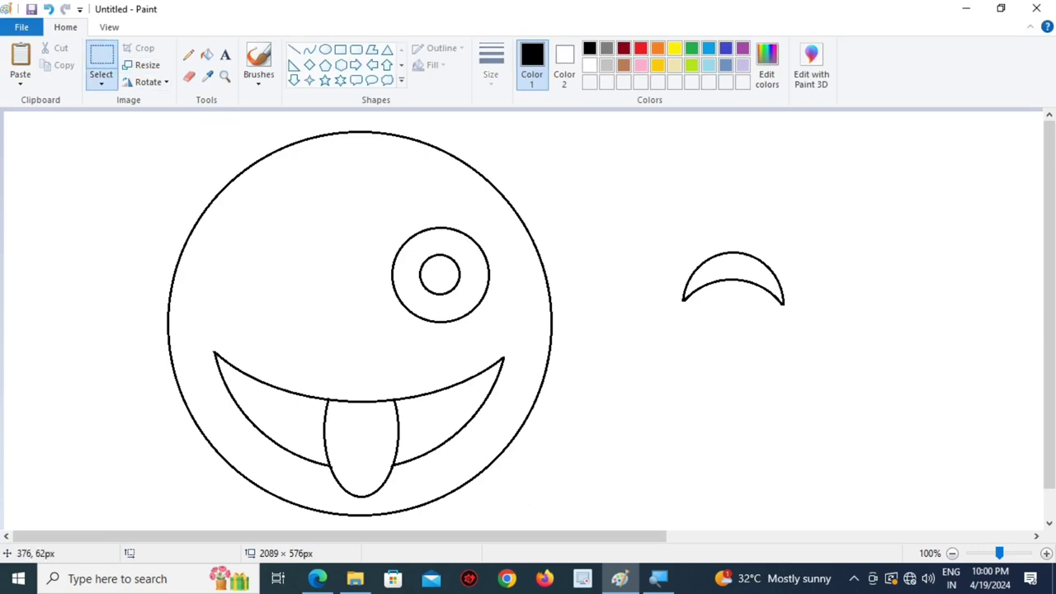
mouse_move(668, 236)
left_mouse_down()
mouse_move(707, 278)
mouse_move(818, 327)
left_mouse_up()
mouse_move(734, 280)
left_mouse_down()
mouse_move(574, 284)
mouse_move(347, 266)
mouse_move(326, 277)
left_mouse_up()
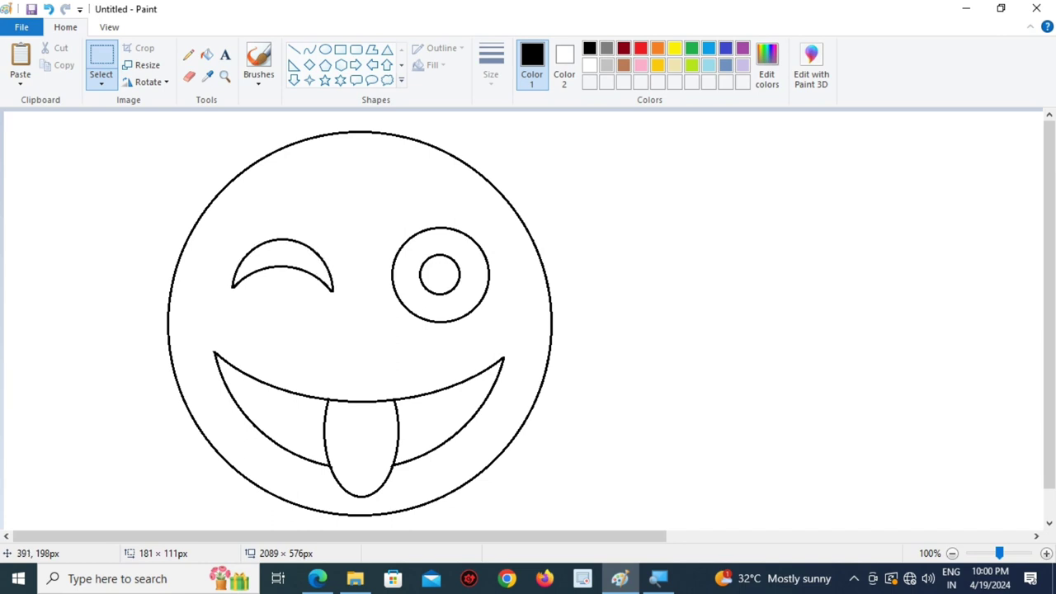
left_click_drag(326, 277, 306, 263)
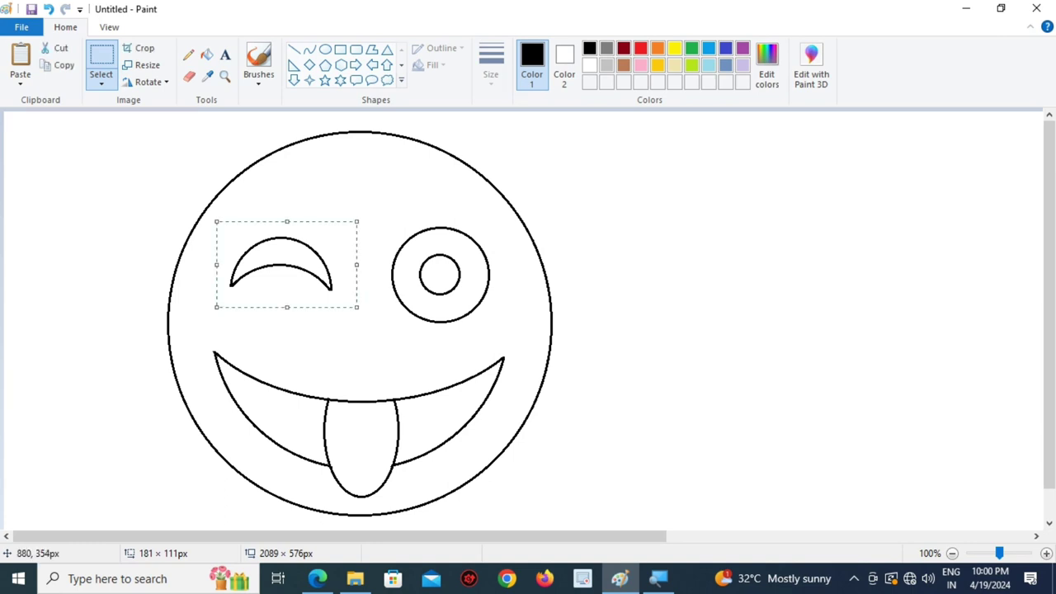
left_click_drag(310, 265, 314, 265)
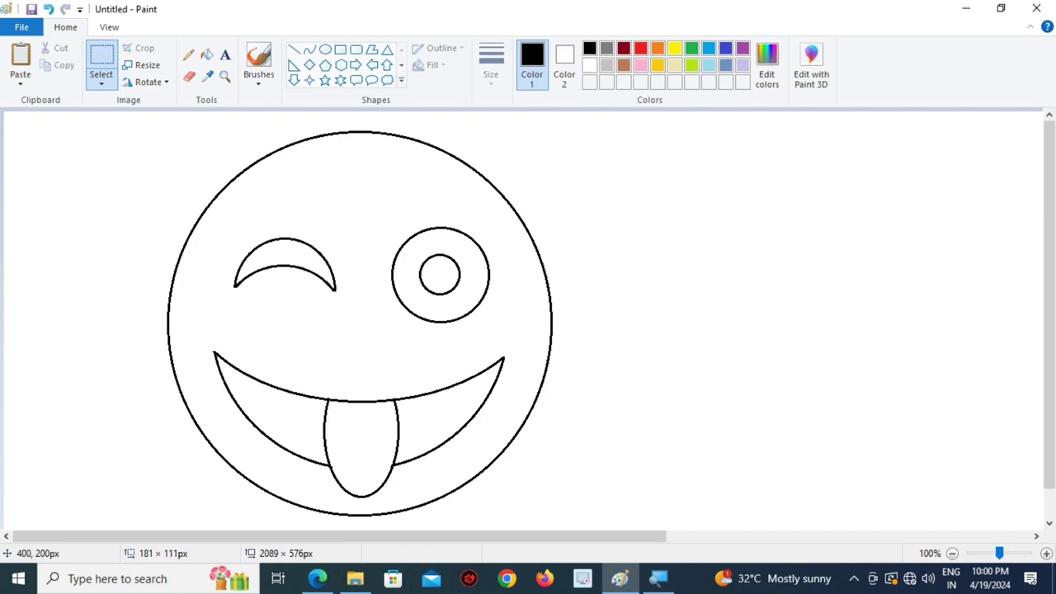
left_click(713, 319)
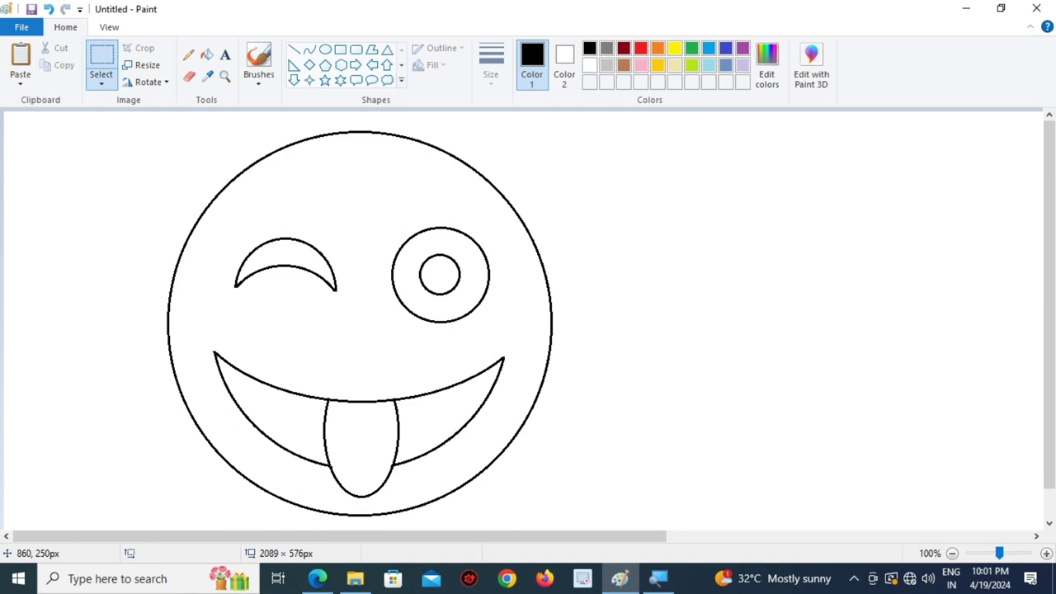
left_click_drag(231, 223, 356, 293)
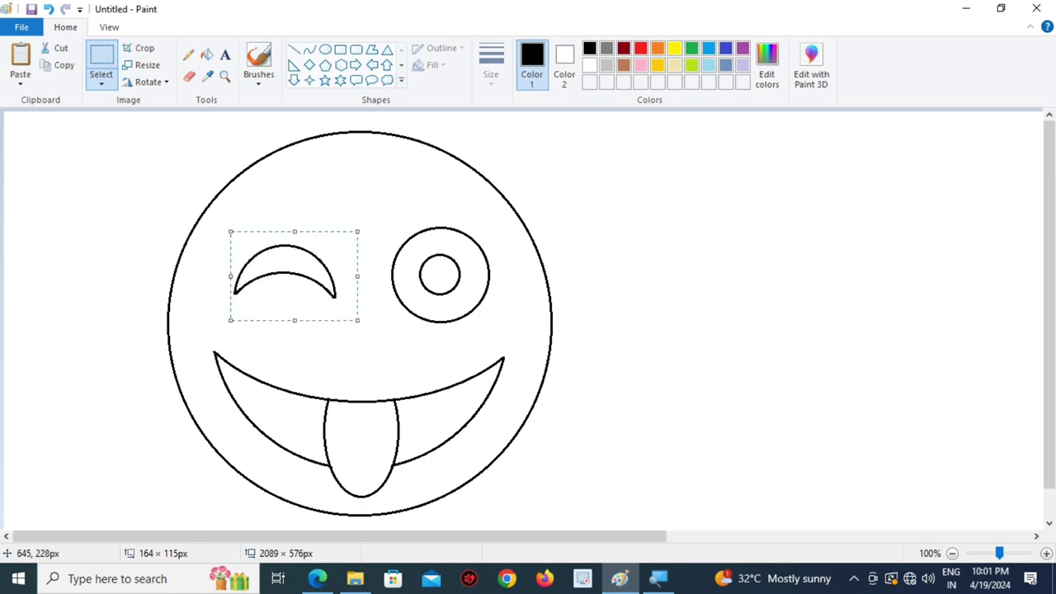
left_click(720, 277)
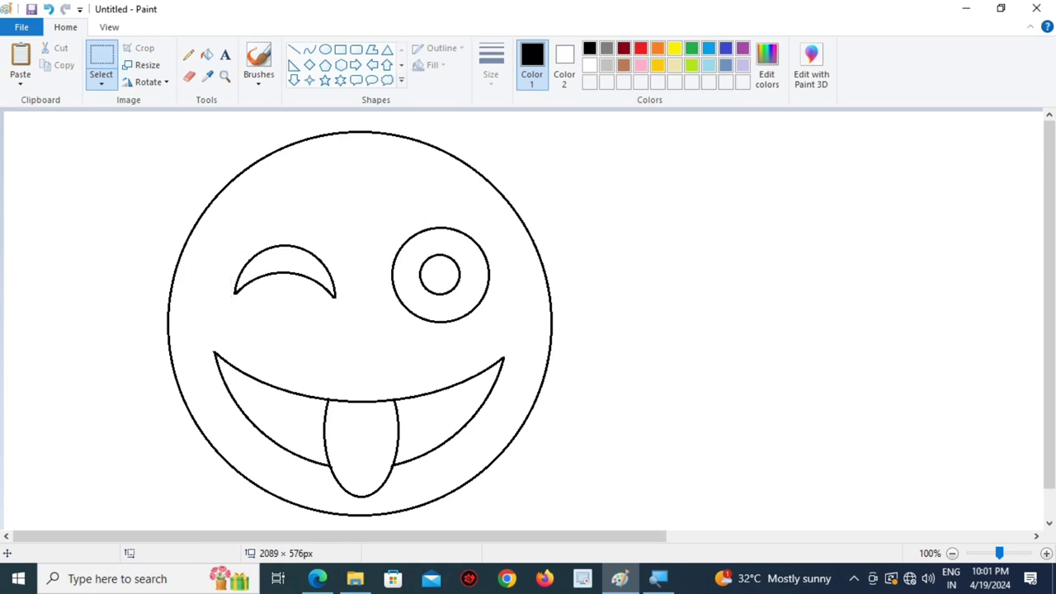
Fill the open eye's pupil and the crescent-shaped closed eye with black
left_click(207, 54)
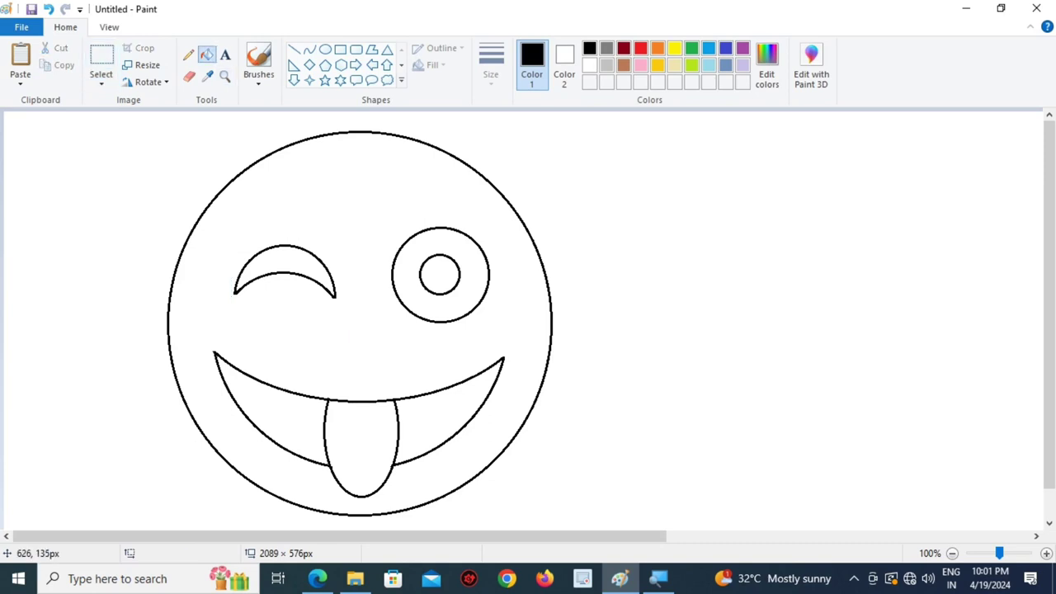
left_click(439, 277)
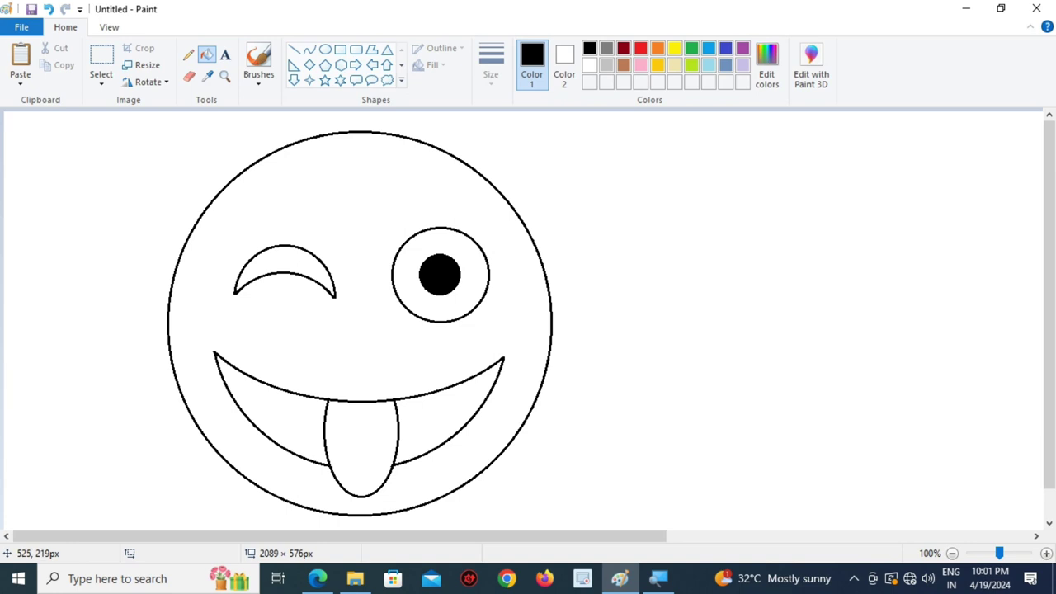
left_click(329, 289)
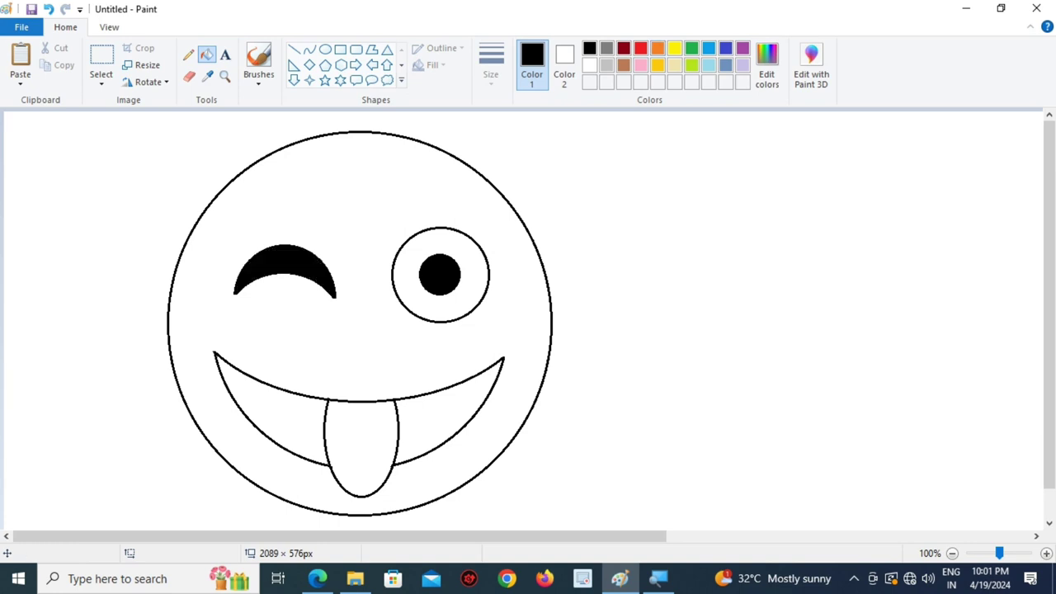
Fill the face circle with gold, leaving the eyes, mouth and tongue uncoloured
left_click(674, 49)
left_click(657, 65)
left_click(393, 219)
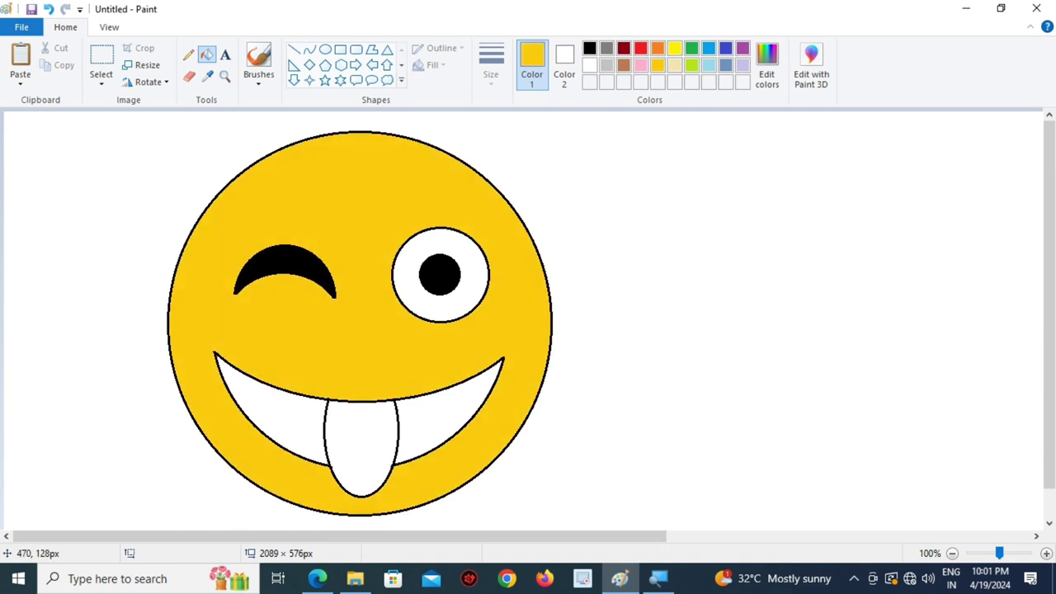
Draw a black vertical line down the middle of the tongue, from the mouth's upper edge to just above the tip
left_click(294, 50)
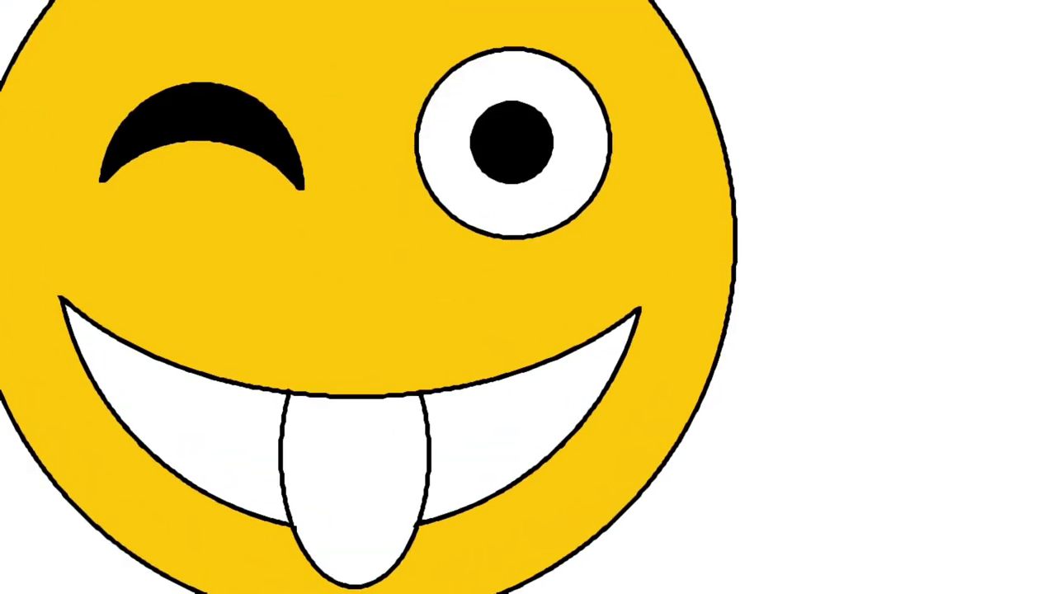
left_click_drag(350, 399, 344, 518)
key("super")
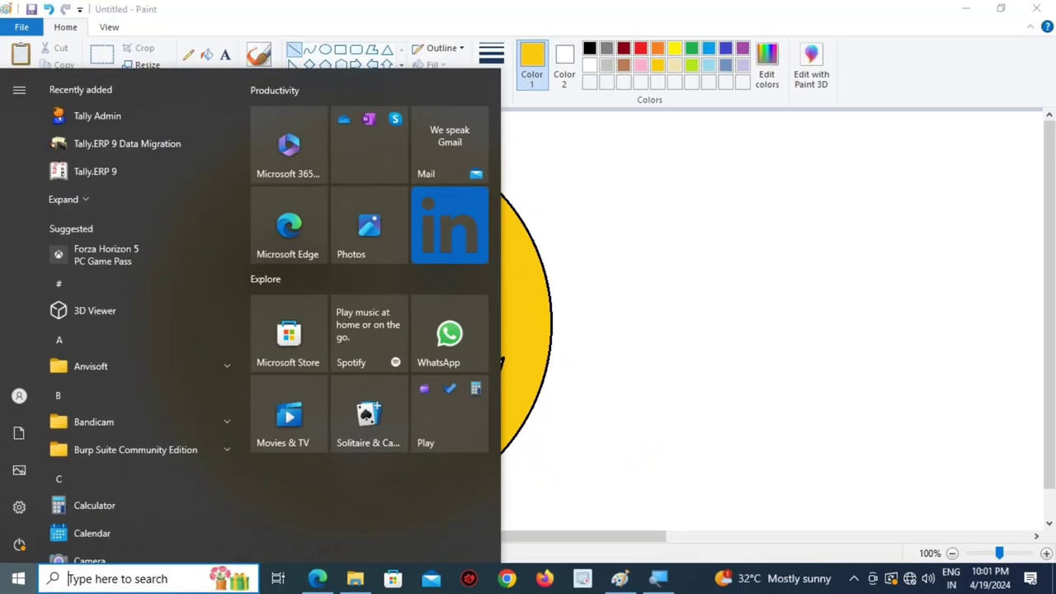
key("super")
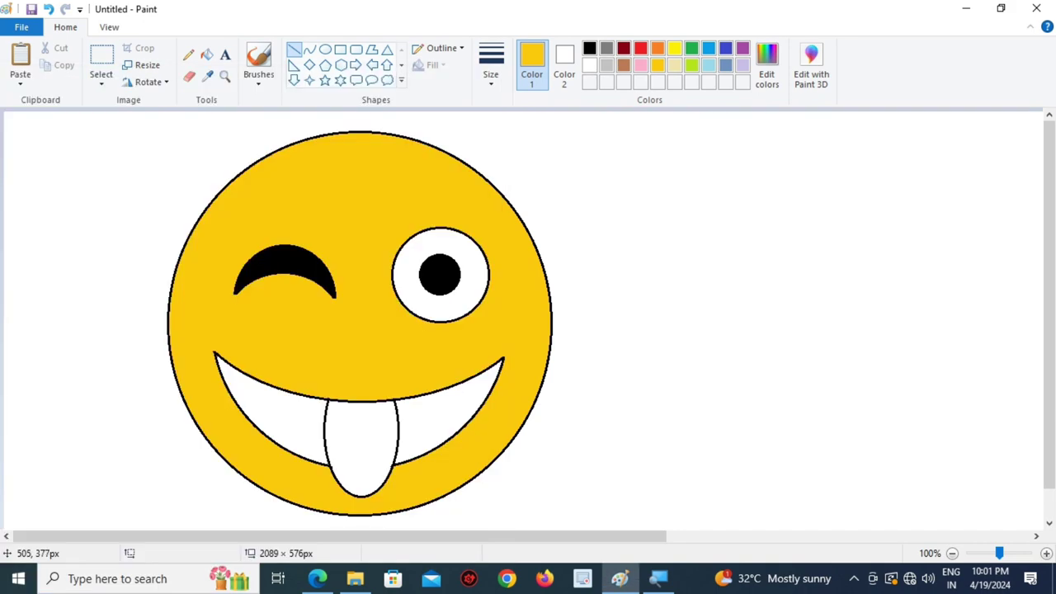
left_click(590, 47)
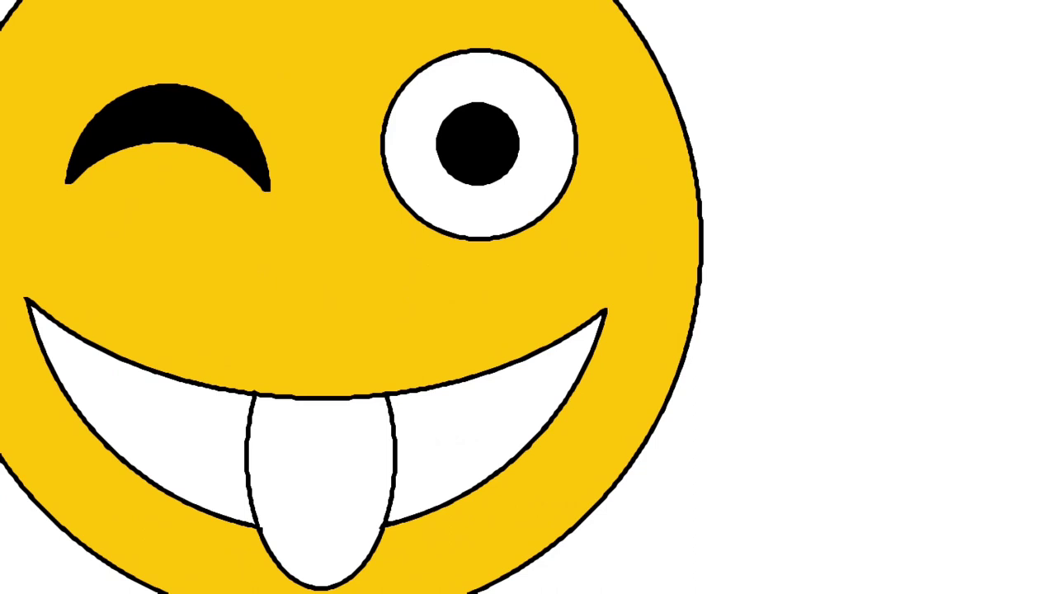
mouse_move(320, 400)
left_mouse_down()
mouse_move(319, 538)
mouse_move(319, 516)
left_mouse_up()
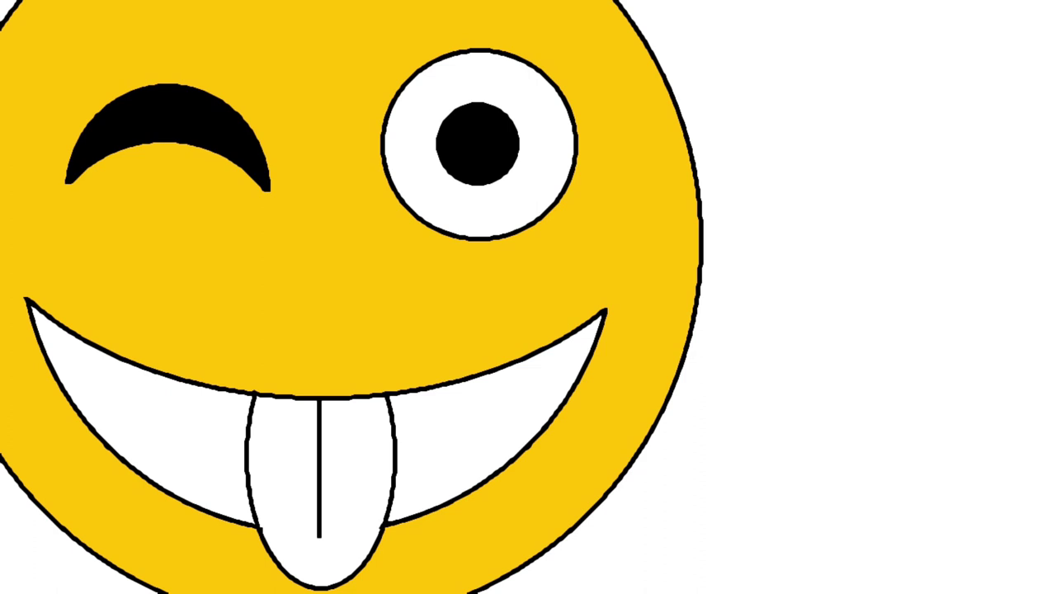
left_click_drag(319, 542, 319, 542)
key("Escape")
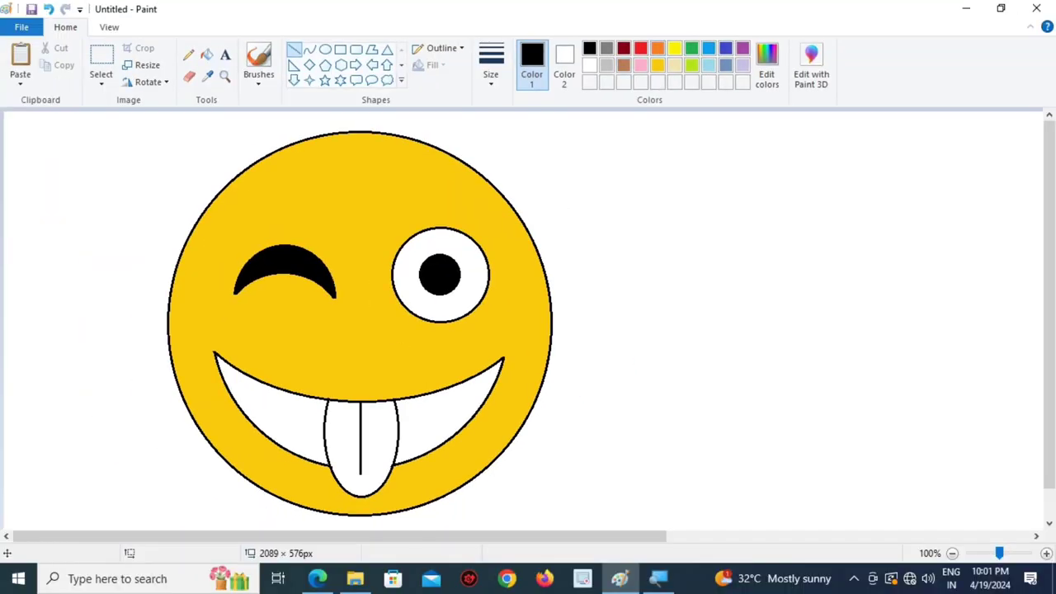
Try orange as the tongue's fill and replace it with red
left_click(657, 48)
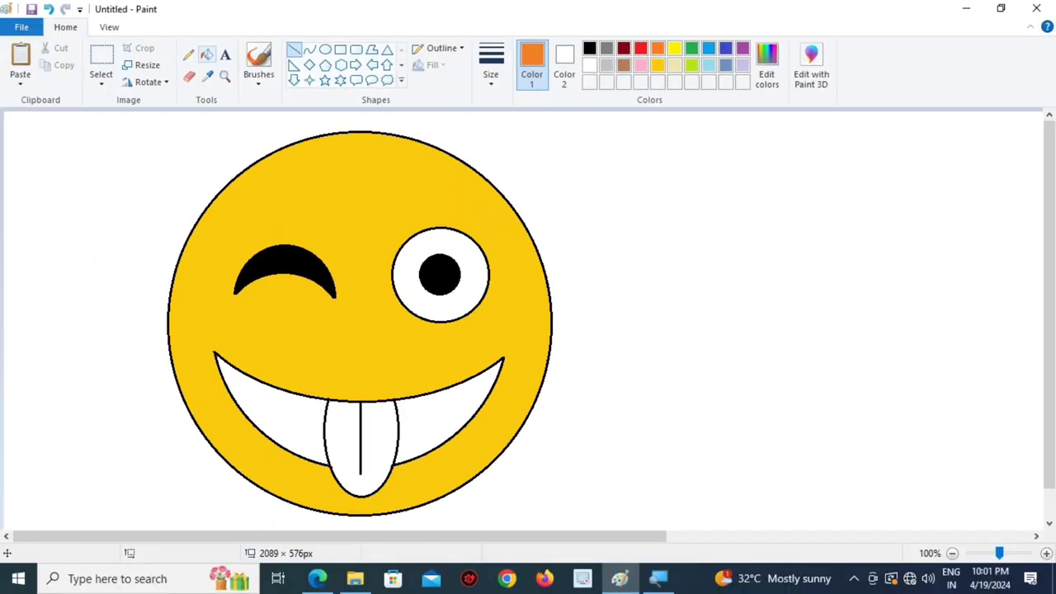
left_click(206, 55)
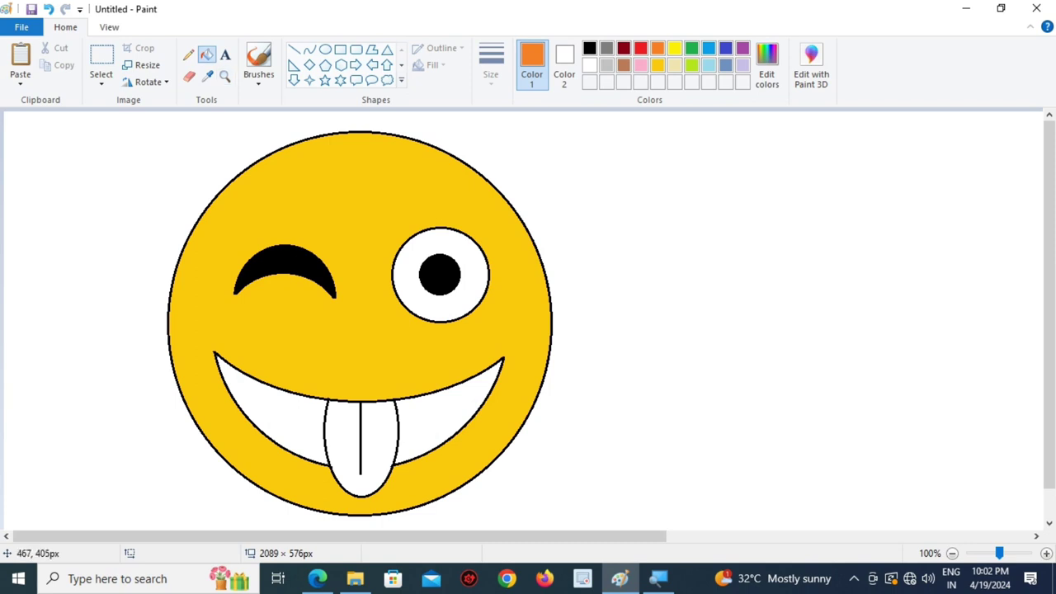
left_click(391, 446)
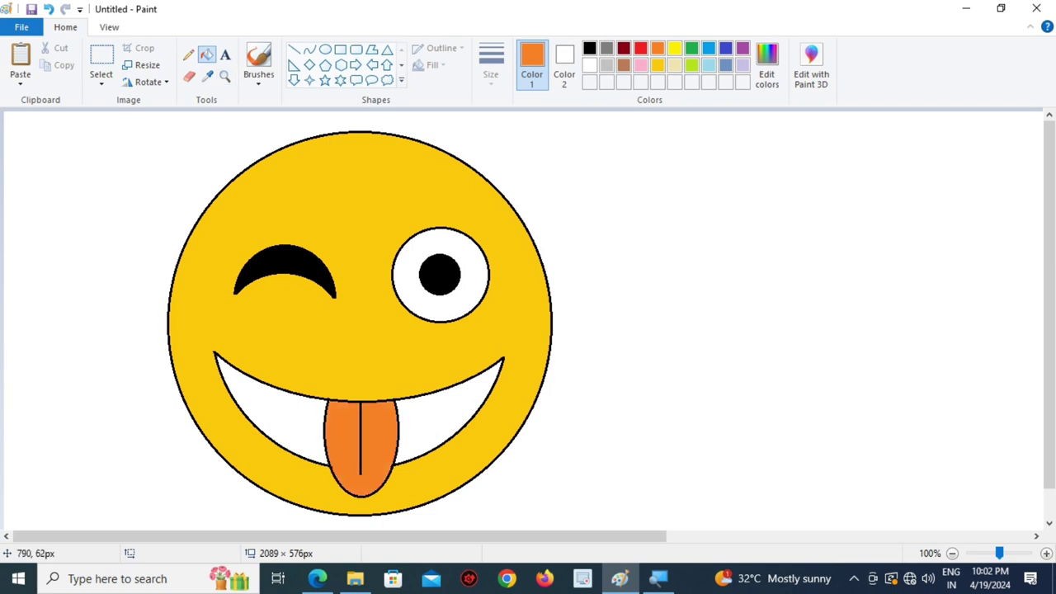
left_click(640, 48)
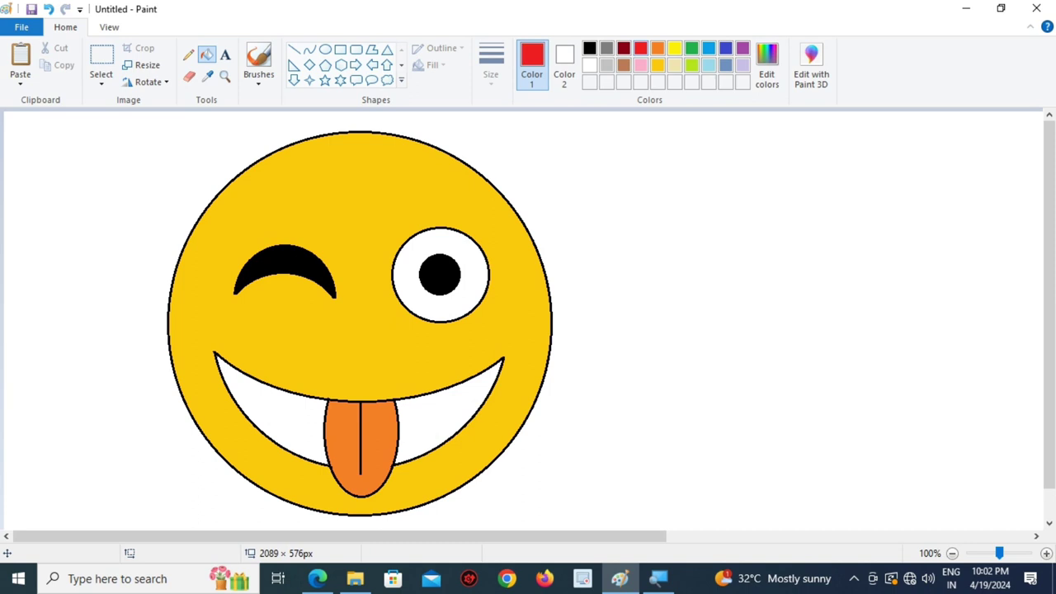
left_click(387, 449)
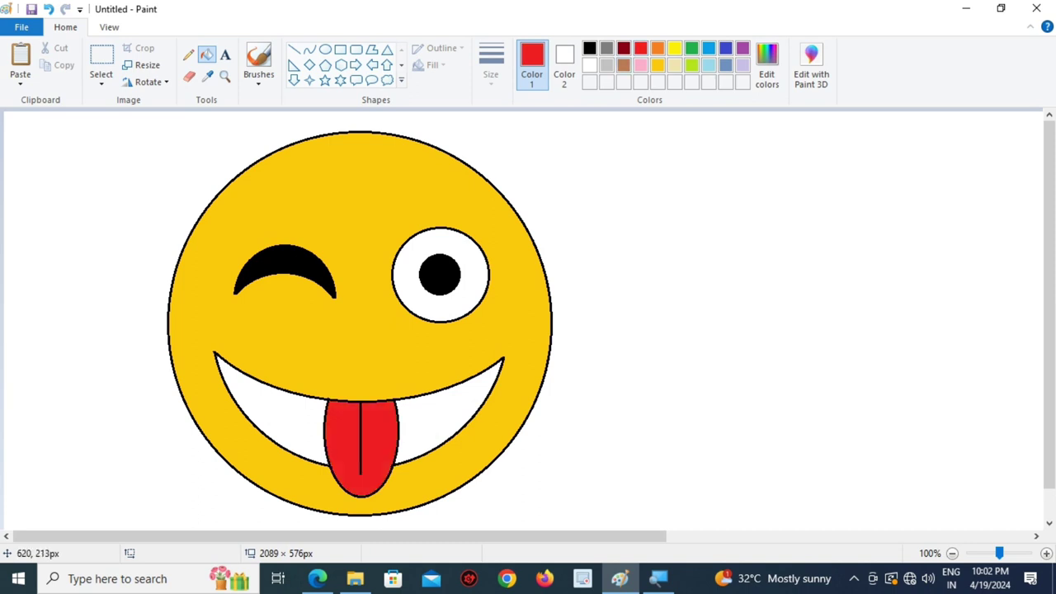
Fill the mouth areas on both sides of the tongue with brown
left_click(623, 66)
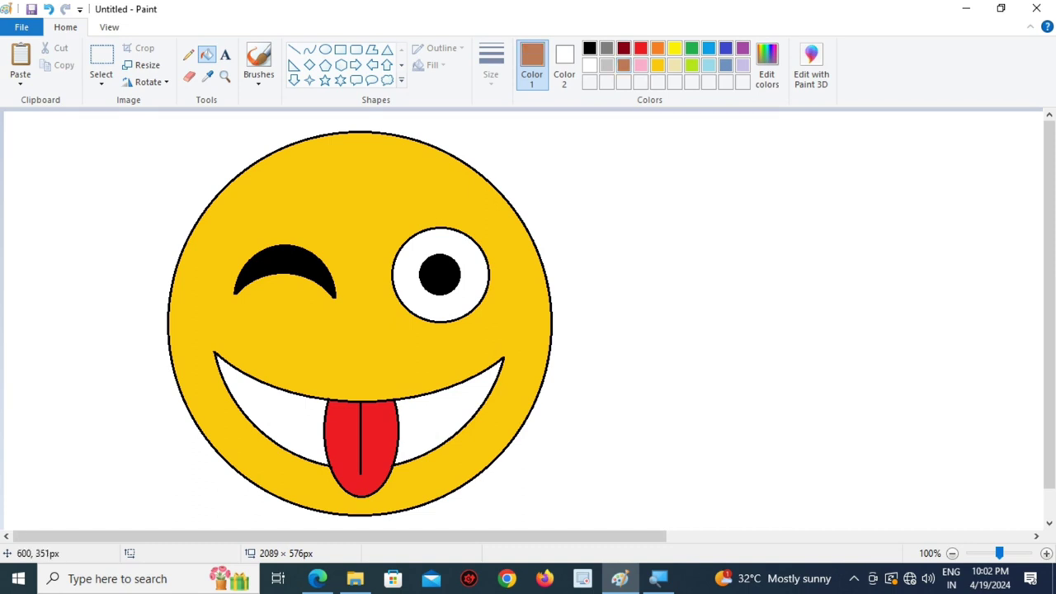
left_click(466, 412)
left_click(322, 445)
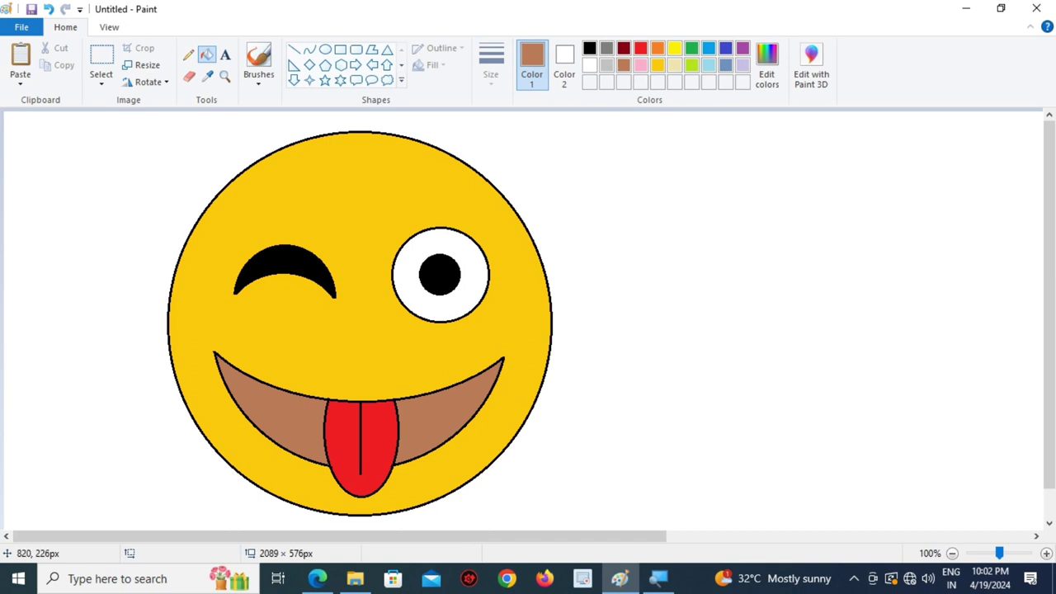
Reset the gold face to white and delete the crescent-shaped closed eye
left_click(589, 65)
left_click(451, 190)
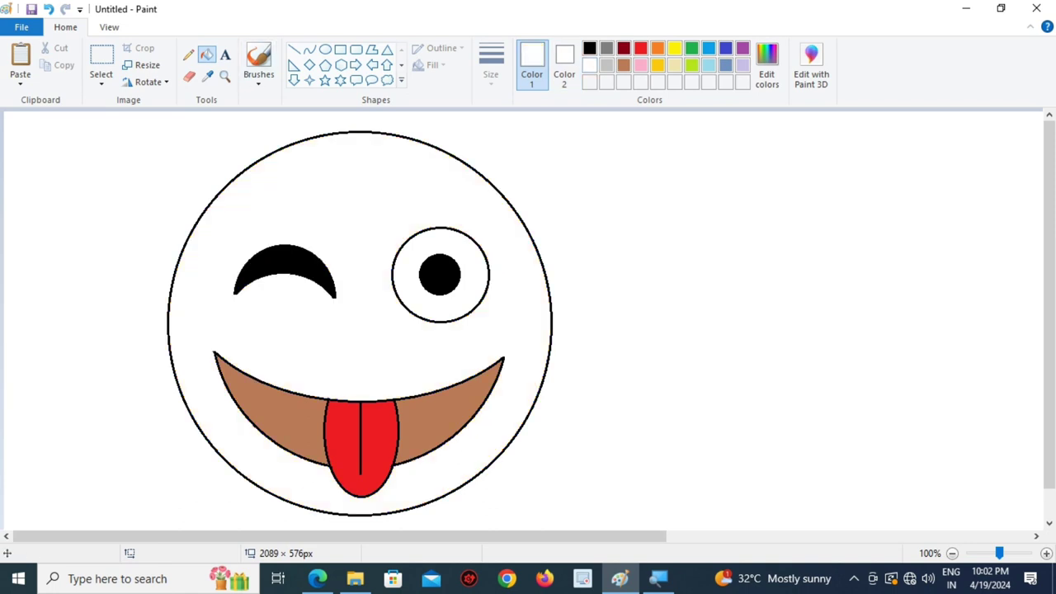
left_click(101, 65)
mouse_move(308, 297)
left_mouse_down()
mouse_move(223, 228)
mouse_move(360, 318)
left_mouse_up()
key("Delete")
Copy the open eye and place the duplicate level with it on the empty side of the face
left_click_drag(377, 202, 500, 333)
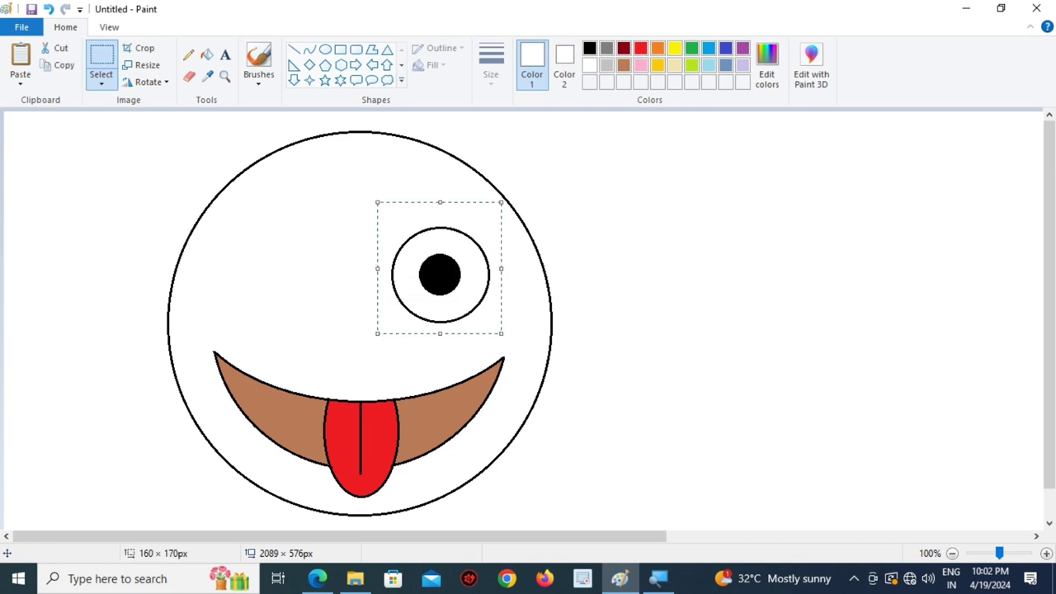
key("ctrl+c")
key("ctrl+v")
left_click_drag(123, 197, 342, 290)
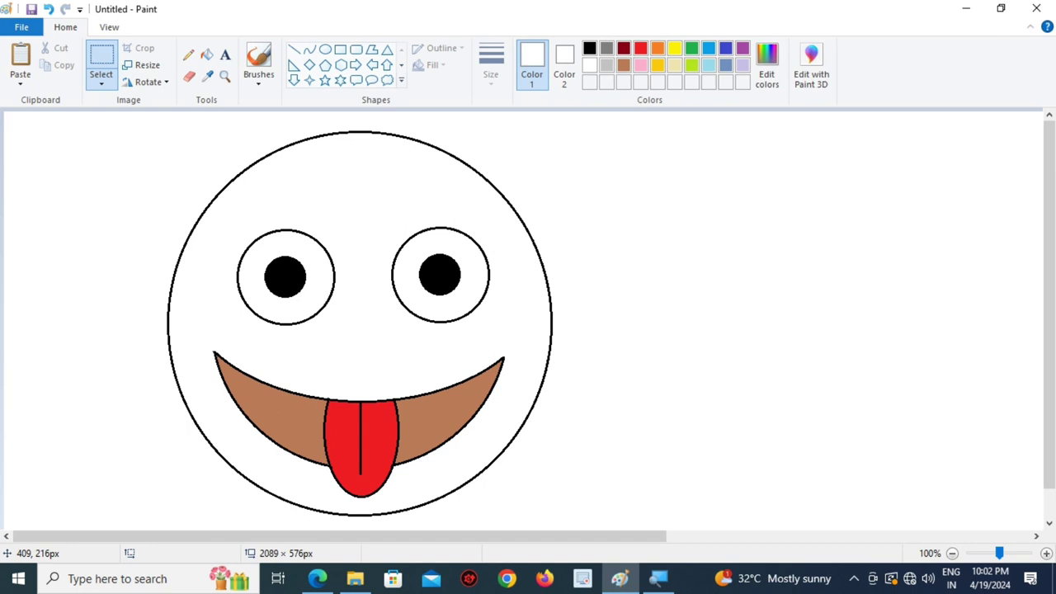
left_click(699, 291)
Fill the face circle around both open eyes and the mouth with bright yellow
left_click(674, 48)
left_click(206, 55)
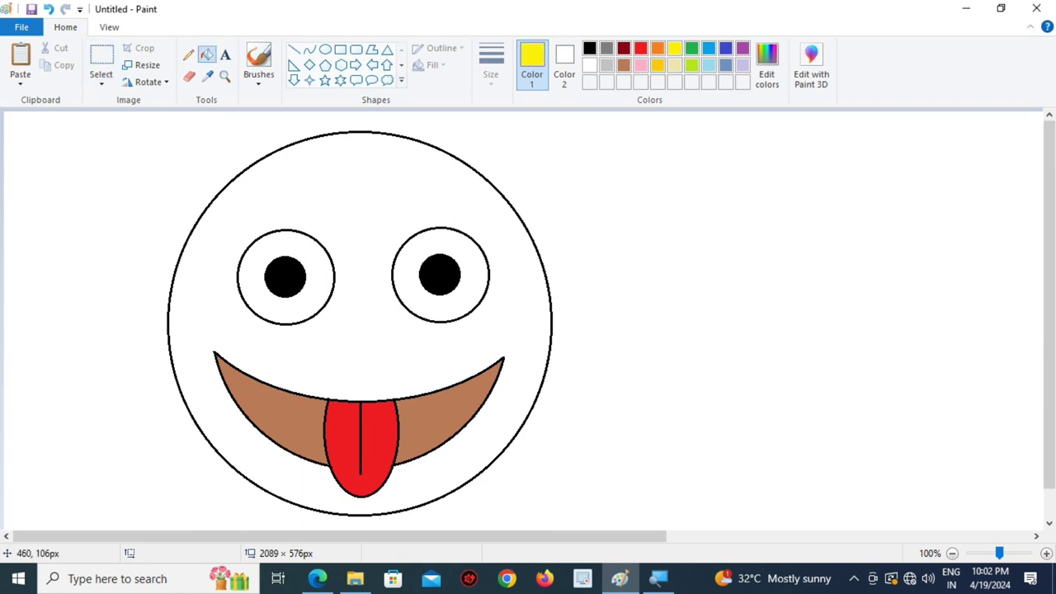
left_click(382, 198)
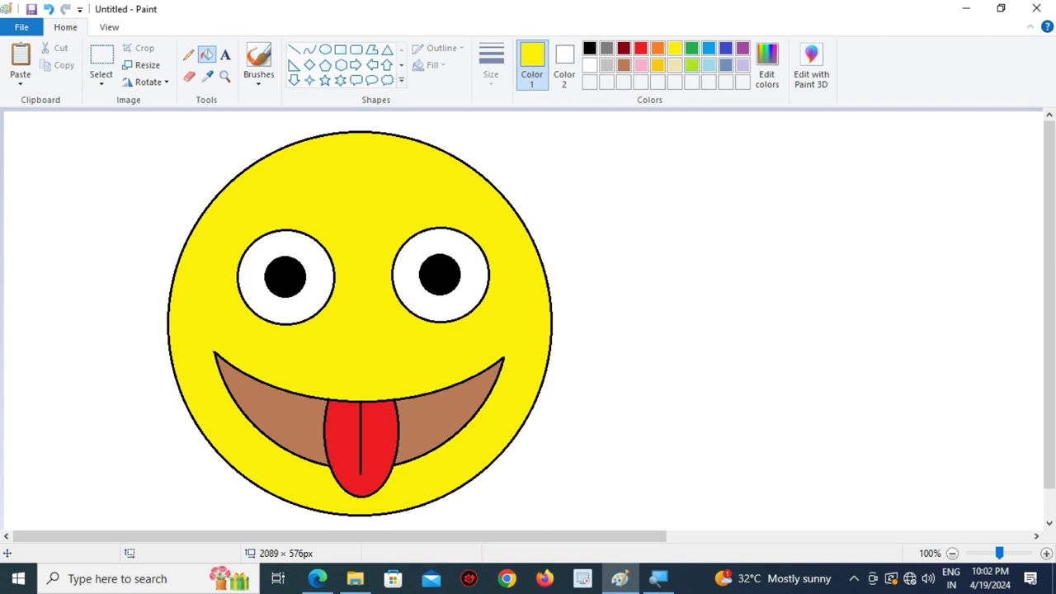
Fill the rings around the pupils of both eyes with light blue
left_click(708, 64)
left_click(466, 280)
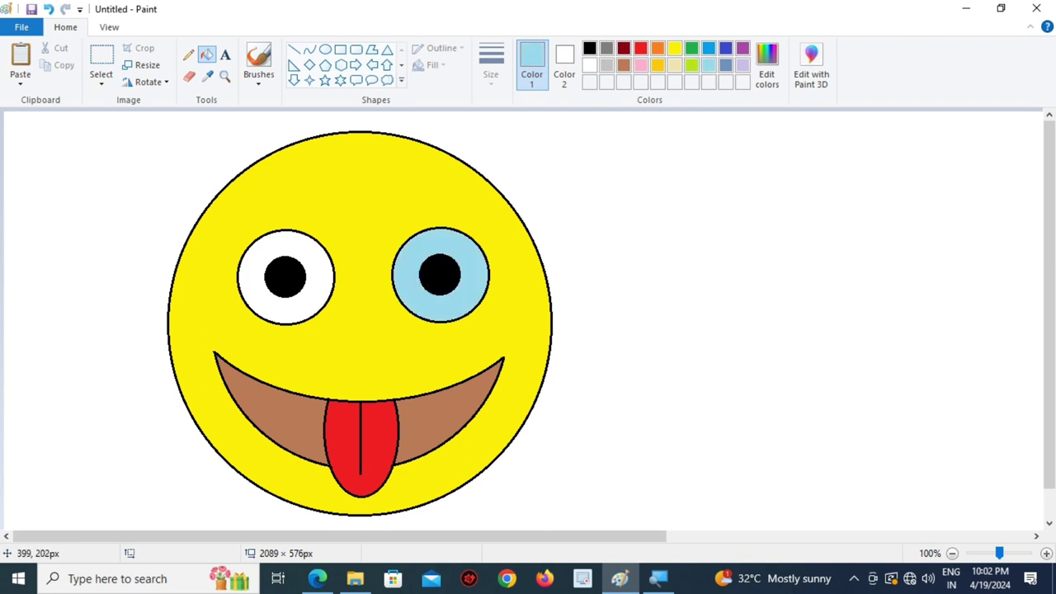
left_click(329, 269)
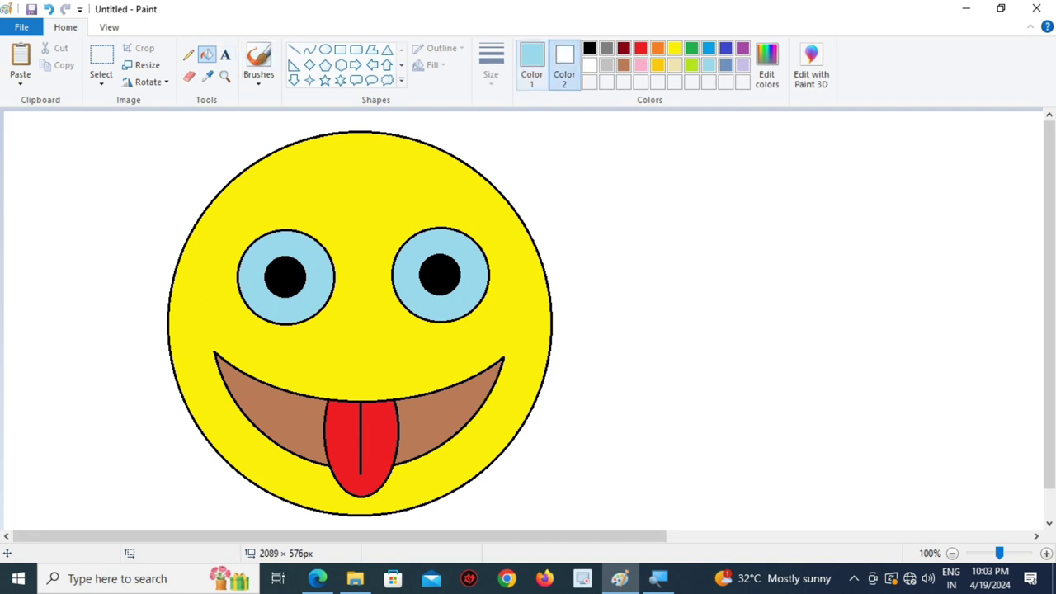
Reset the yellow face to white and delete the duplicated eye
left_click(589, 65)
left_click(453, 175)
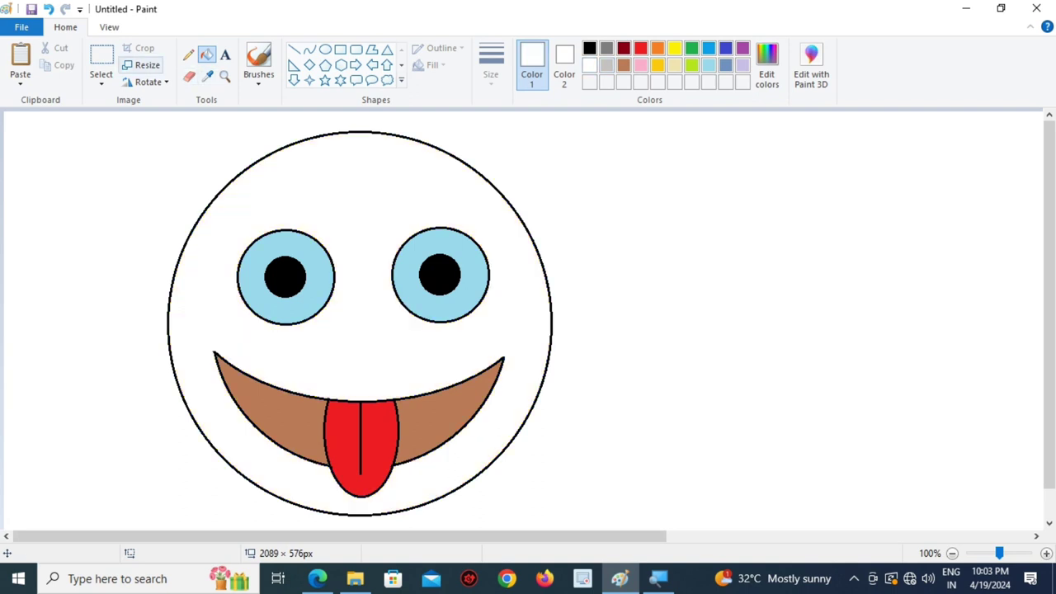
left_click(101, 56)
mouse_move(227, 221)
left_mouse_down()
mouse_move(297, 300)
mouse_move(347, 332)
left_mouse_up()
key("Delete")
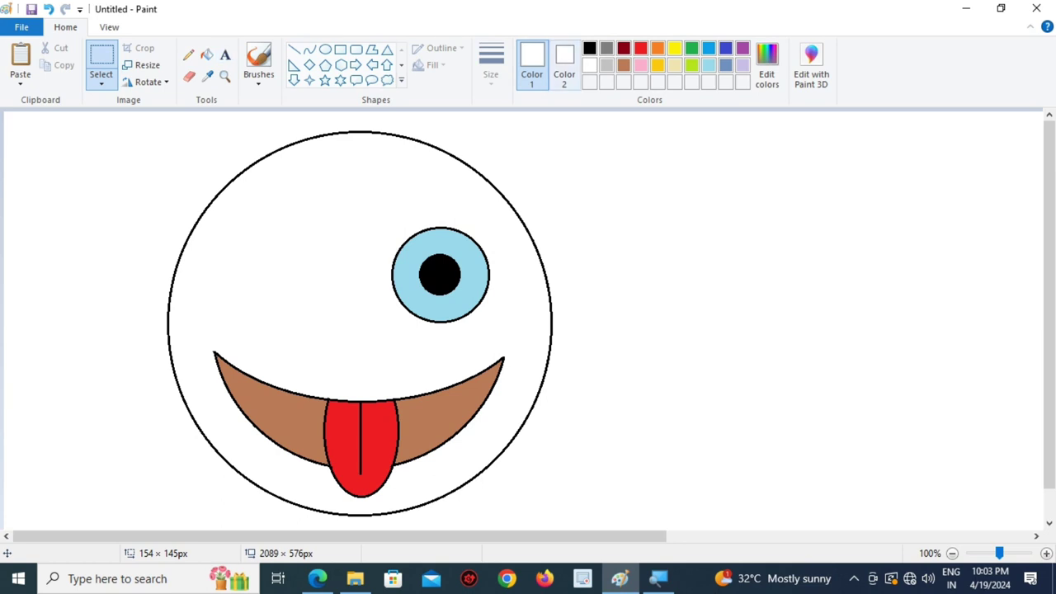
Fill the light blue ring around the remaining eye's pupil with white
left_click(206, 55)
left_click(461, 254)
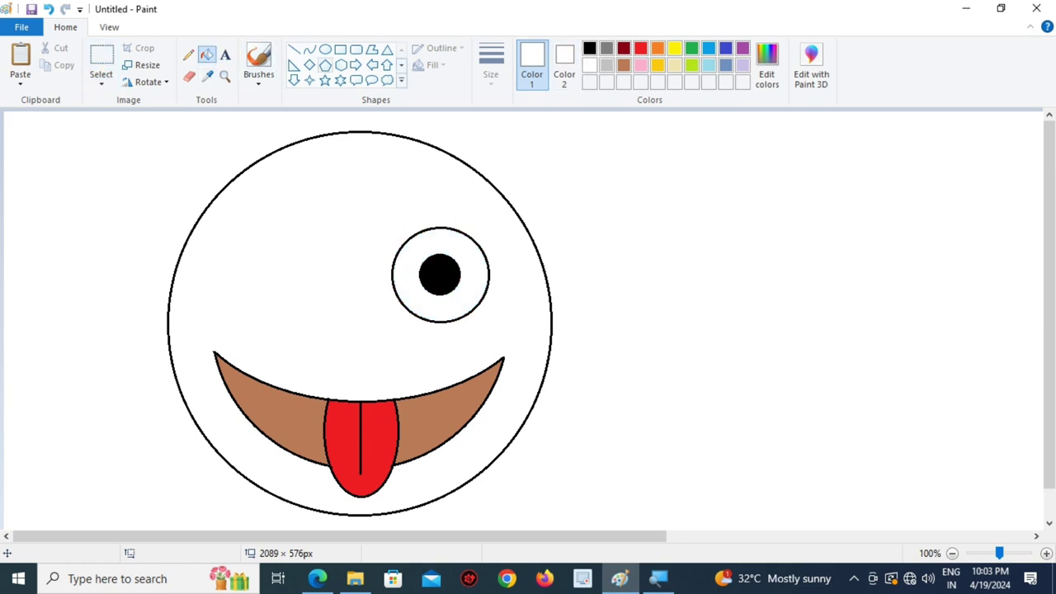
Try to draw a black-outlined circle in the blank area beside the face, and undo it
left_click(325, 49)
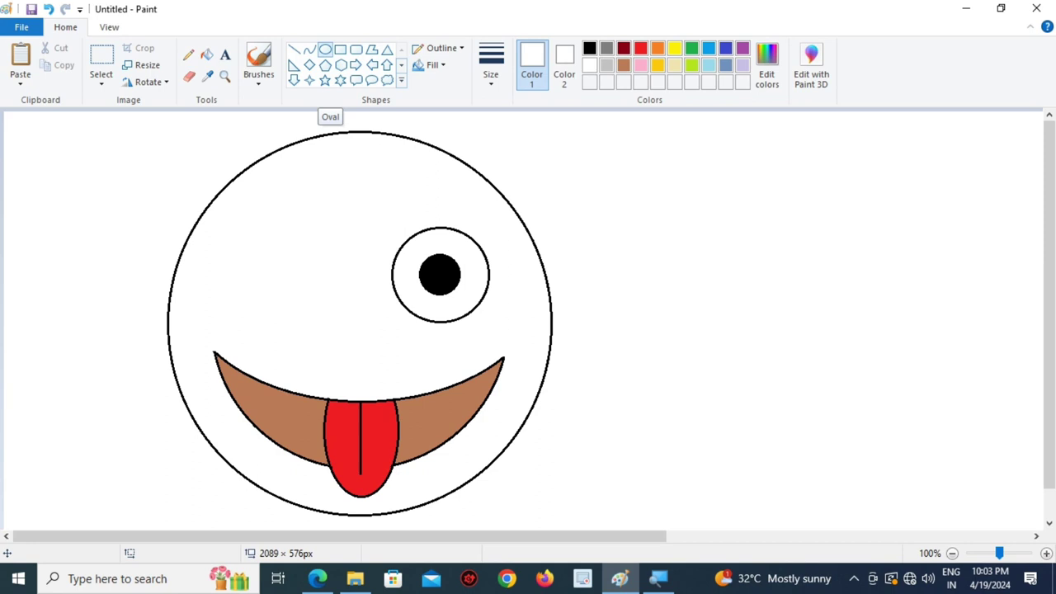
left_click_drag(652, 206, 789, 300)
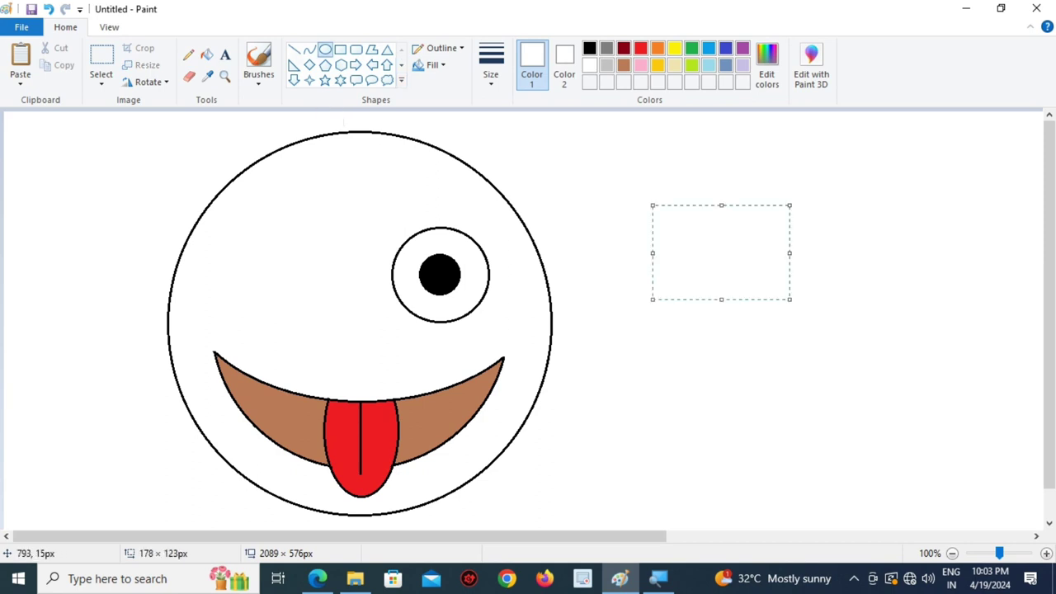
left_click(589, 48)
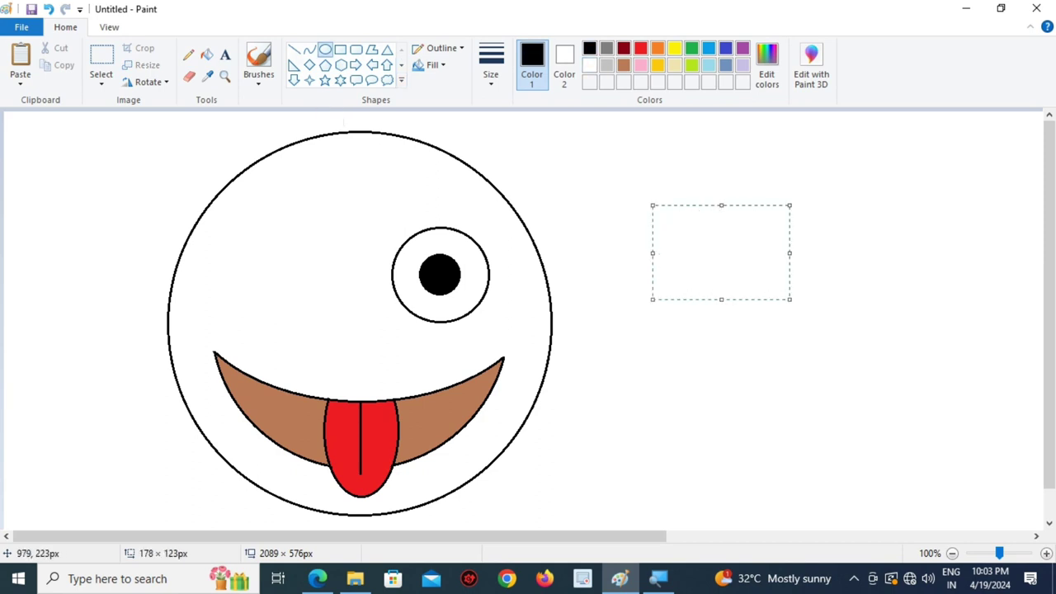
left_click_drag(789, 299, 804, 342)
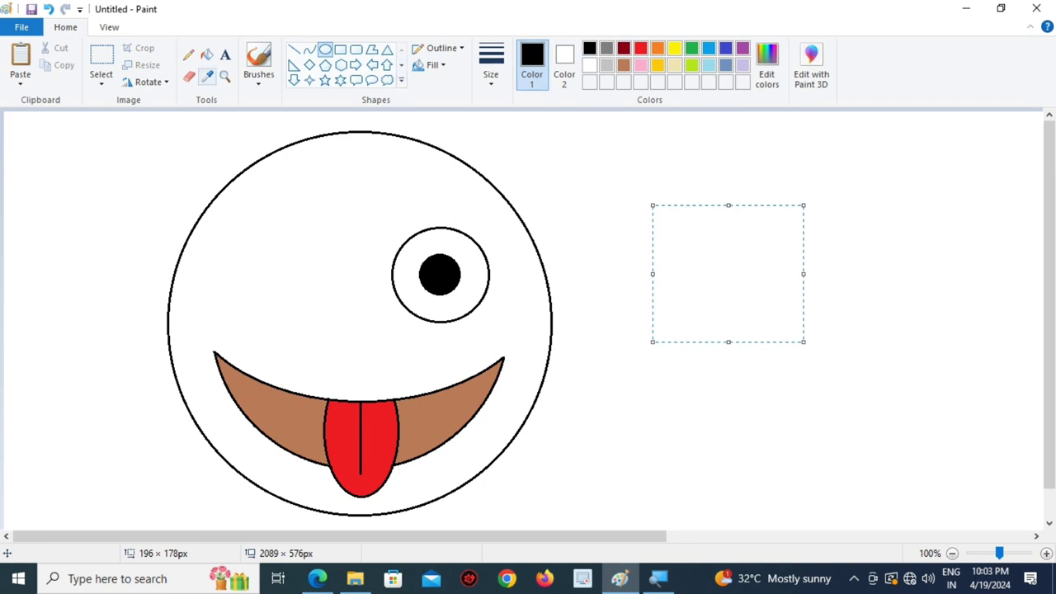
left_click(849, 198)
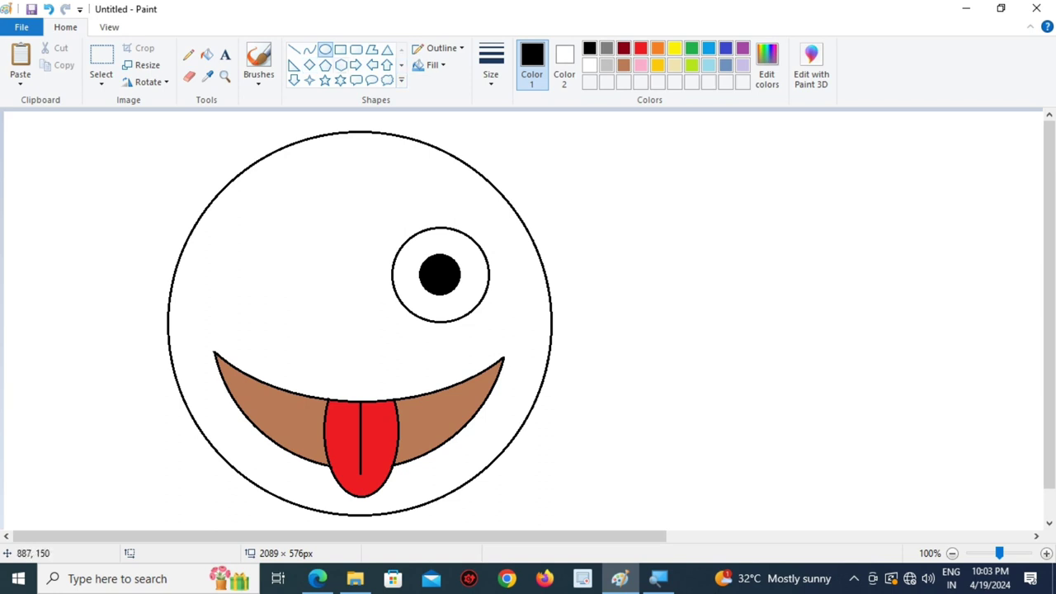
left_click_drag(654, 255, 821, 416)
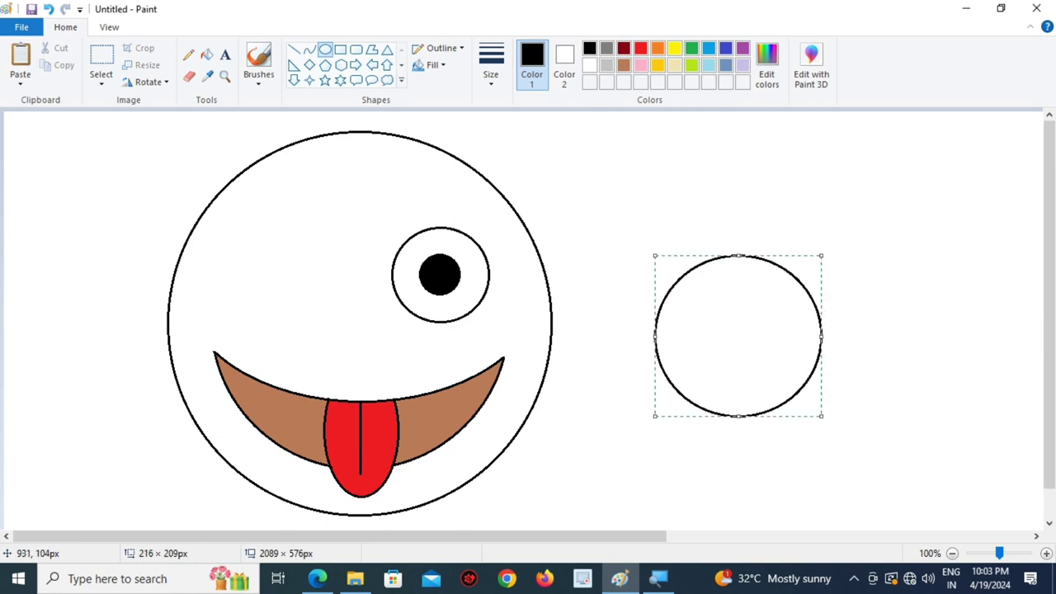
left_click_drag(822, 415, 788, 392)
left_click(770, 451)
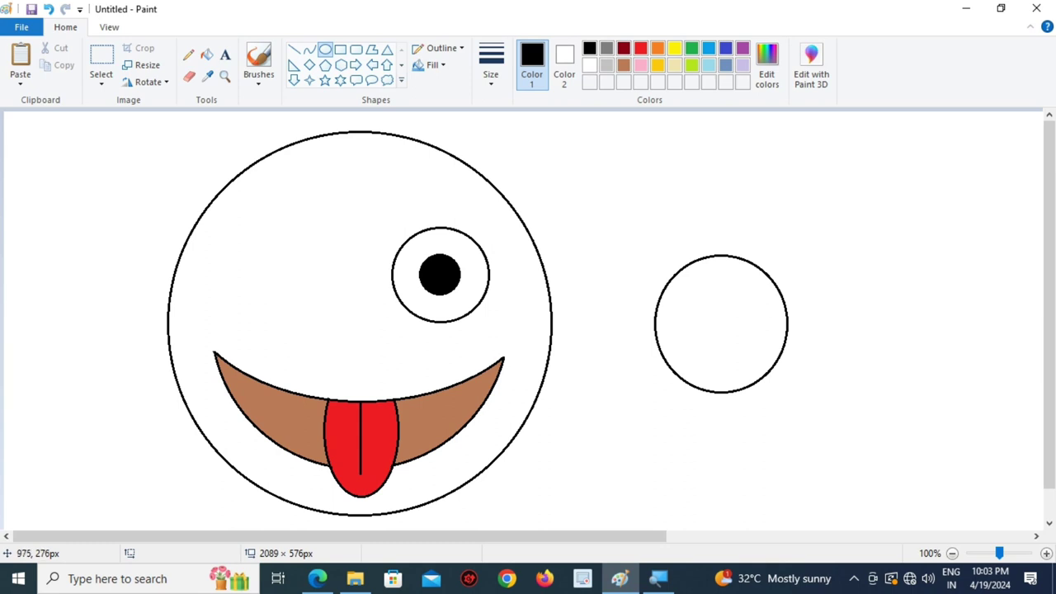
key("ctrl+z")
Try to shape a crescent from two overlapping black ovals beside the face, and undo both
left_click_drag(719, 245, 857, 417)
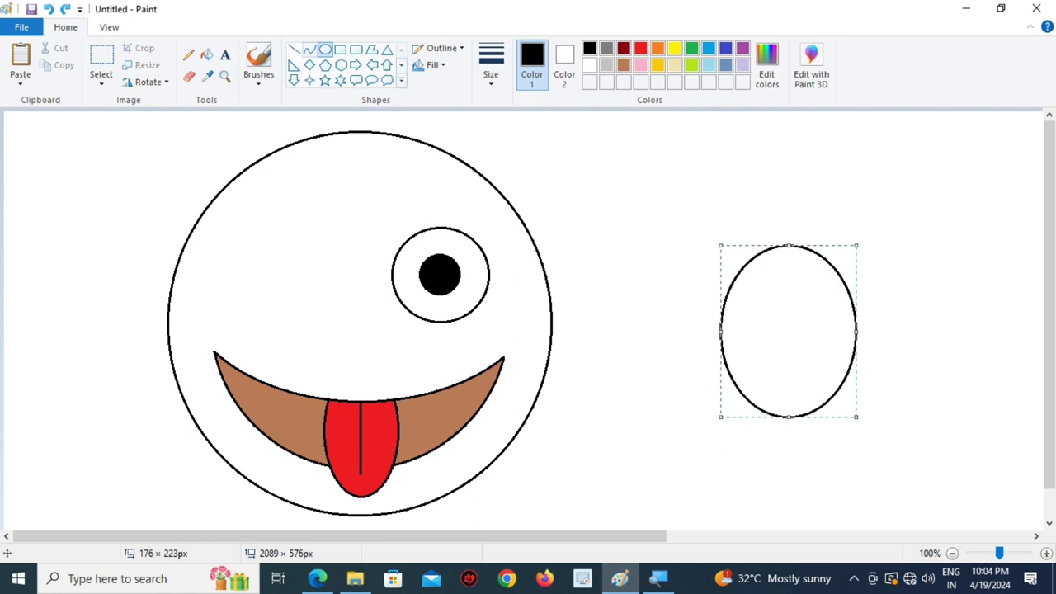
left_click(661, 255)
left_click_drag(691, 216, 881, 317)
mouse_move(885, 180)
left_mouse_down()
mouse_move(864, 132)
mouse_move(830, 129)
mouse_move(822, 339)
mouse_move(820, 319)
left_mouse_up()
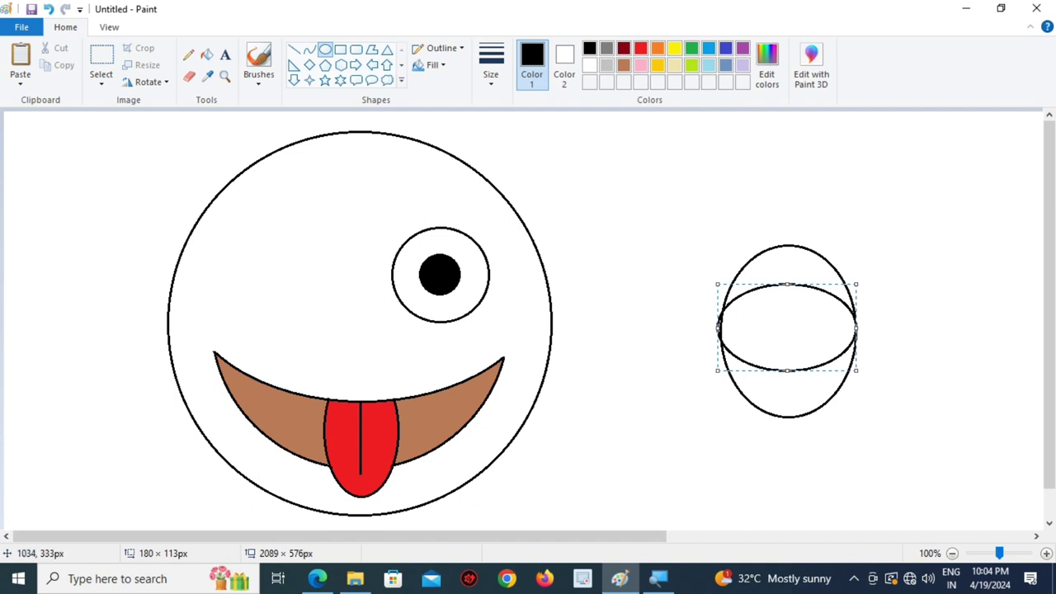
mouse_move(788, 371)
left_mouse_down()
mouse_move(789, 424)
mouse_move(794, 369)
mouse_move(794, 384)
left_mouse_up()
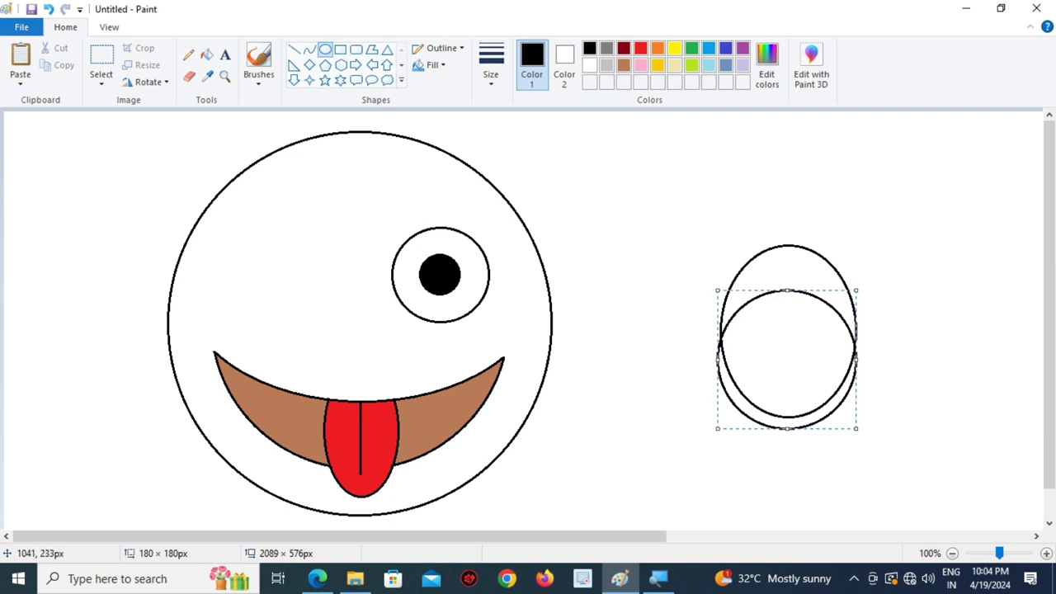
key("Delete")
left_click_drag(709, 228, 872, 410)
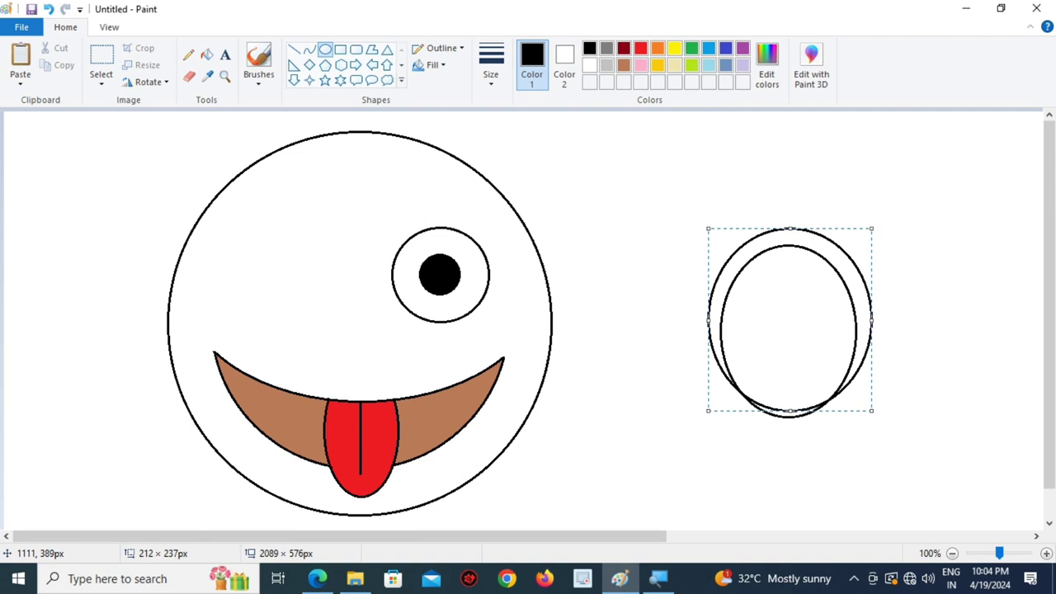
key("ctrl+z")
key("ctrl+z")
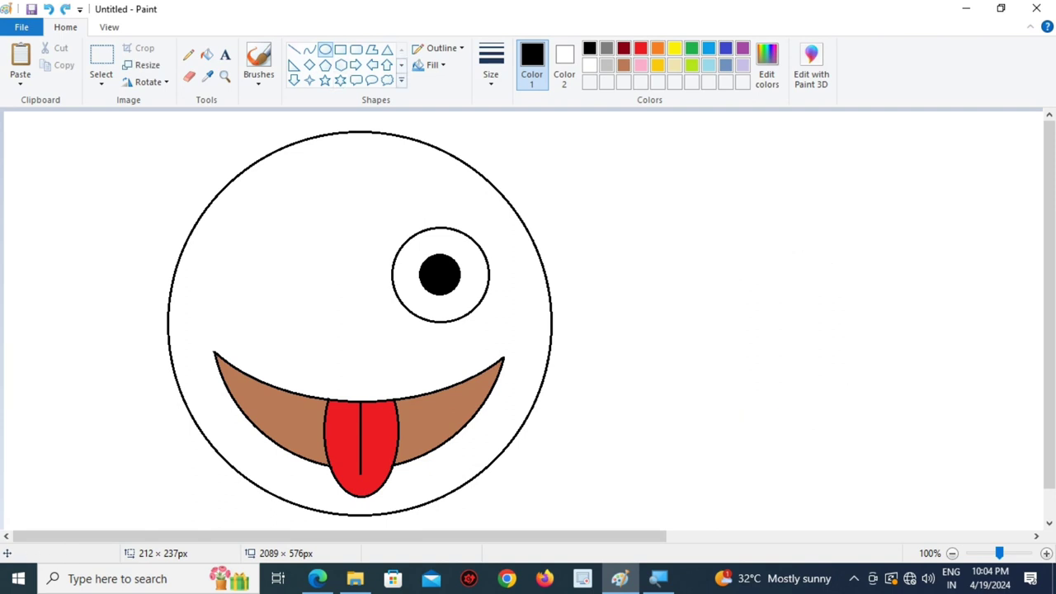
Draw a black-outlined oval about 149 × 161 px in the blank area beside the face
key("ctrl+y")
left_click_drag(710, 262, 827, 332)
left_click_drag(764, 284, 770, 348)
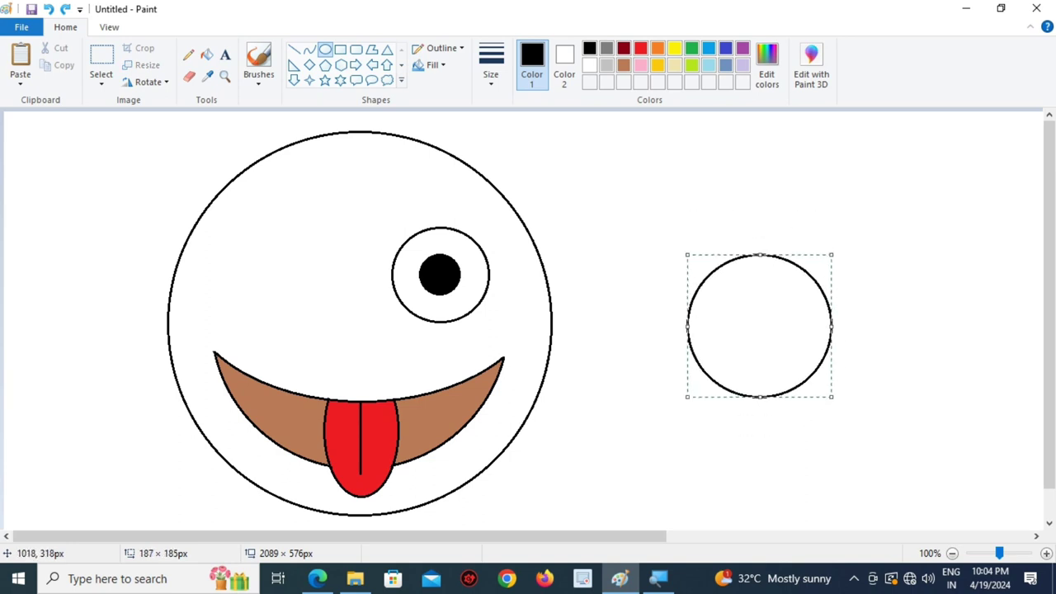
left_click_drag(826, 403, 800, 383)
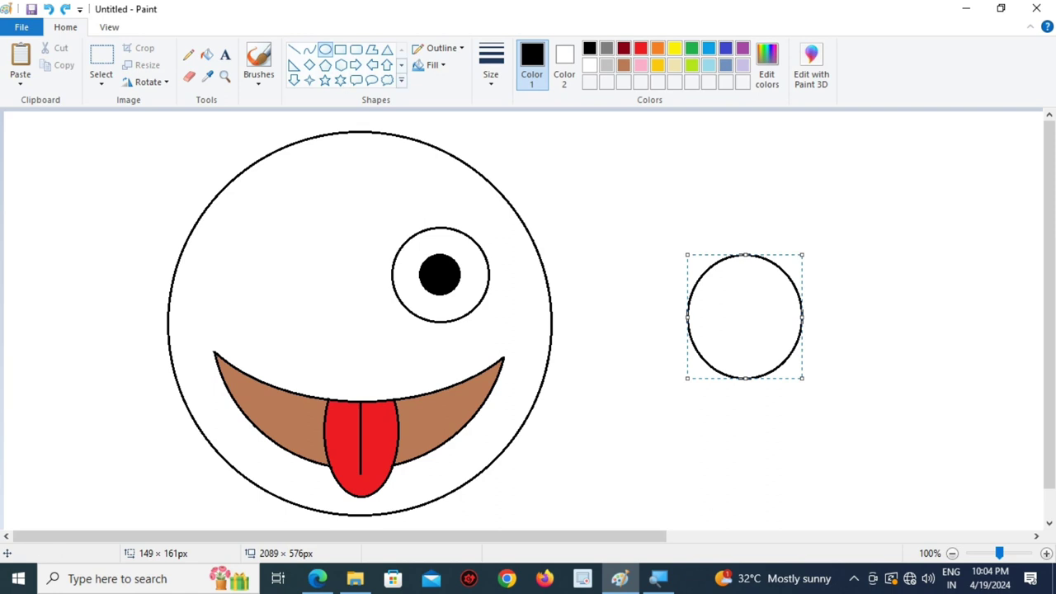
left_click(684, 326)
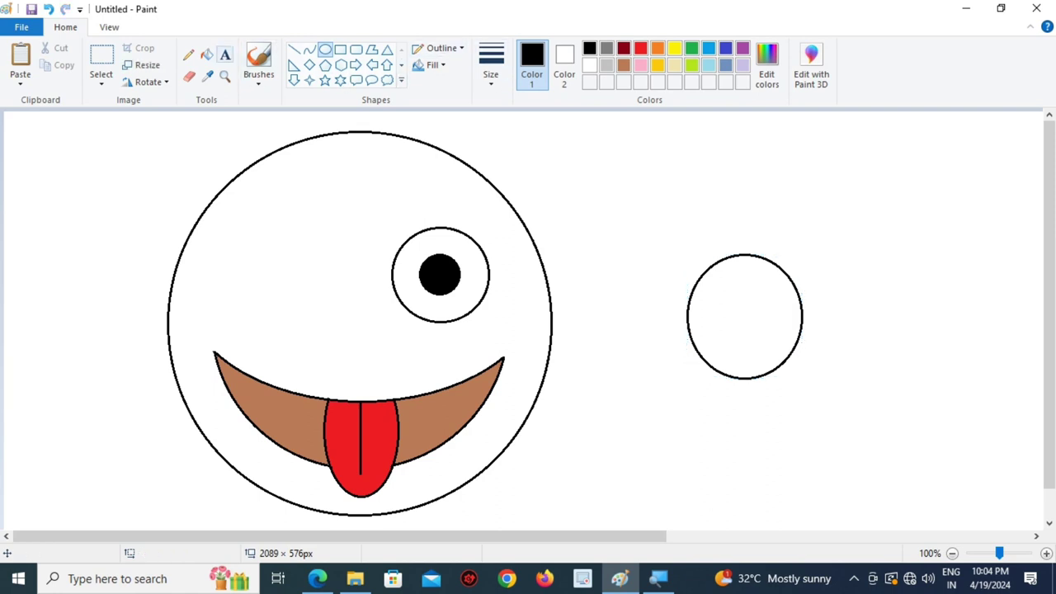
Delete the lower part of the new oval with a rectangular selection, leaving only its upper arc
left_click(189, 75)
left_click(101, 80)
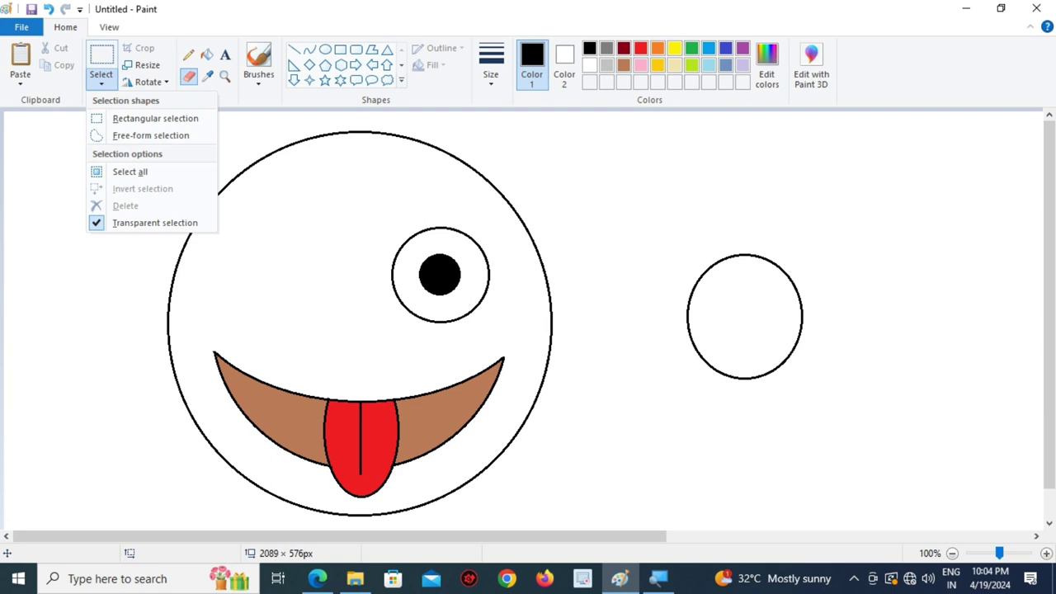
left_click(155, 118)
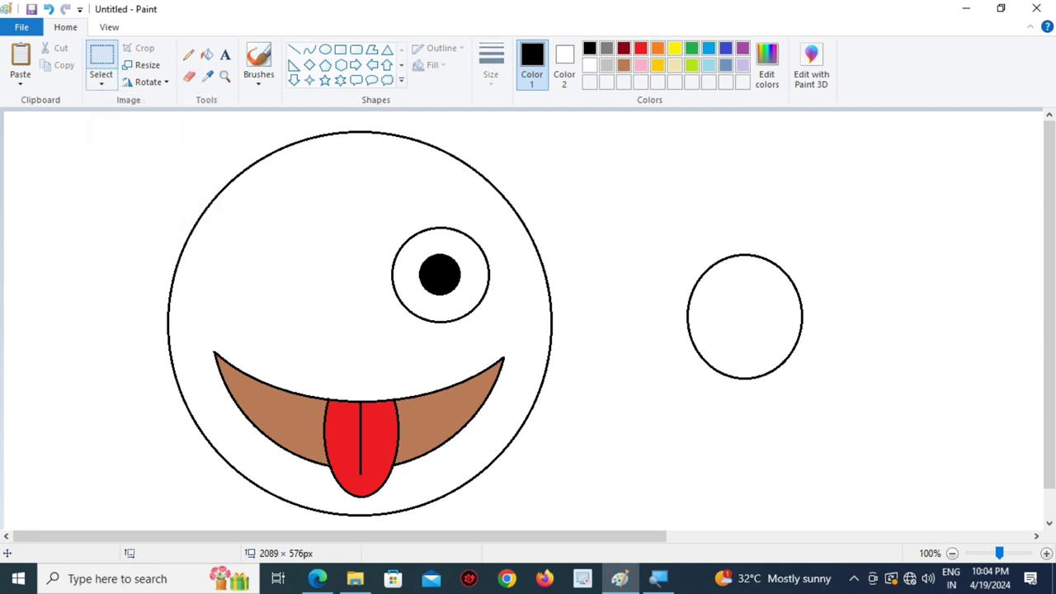
left_click_drag(674, 297, 846, 389)
key("Delete")
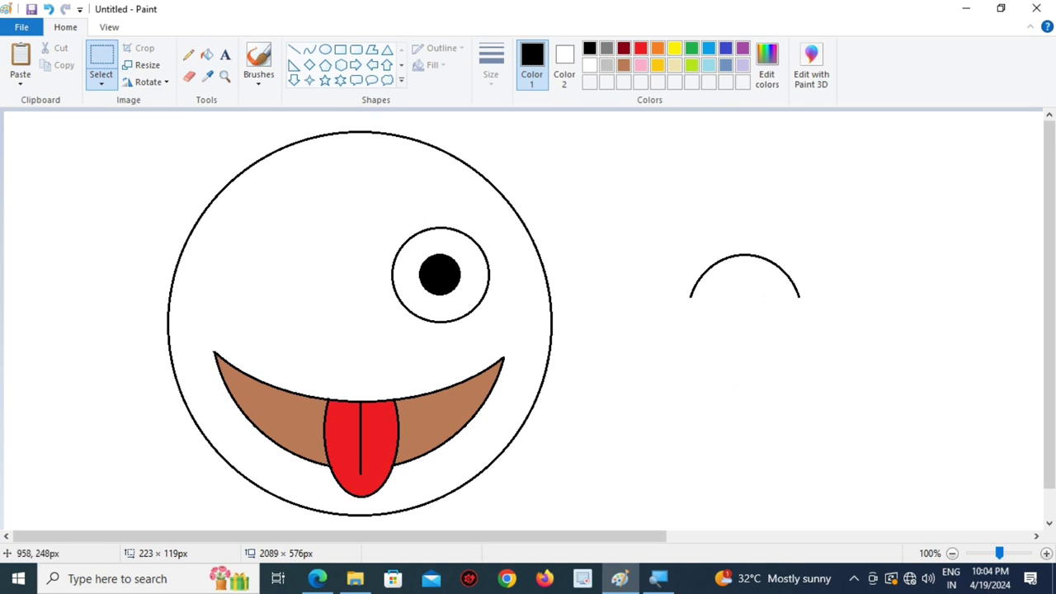
Try to close the arc's open base with a straight black line, and undo it
left_click(294, 49)
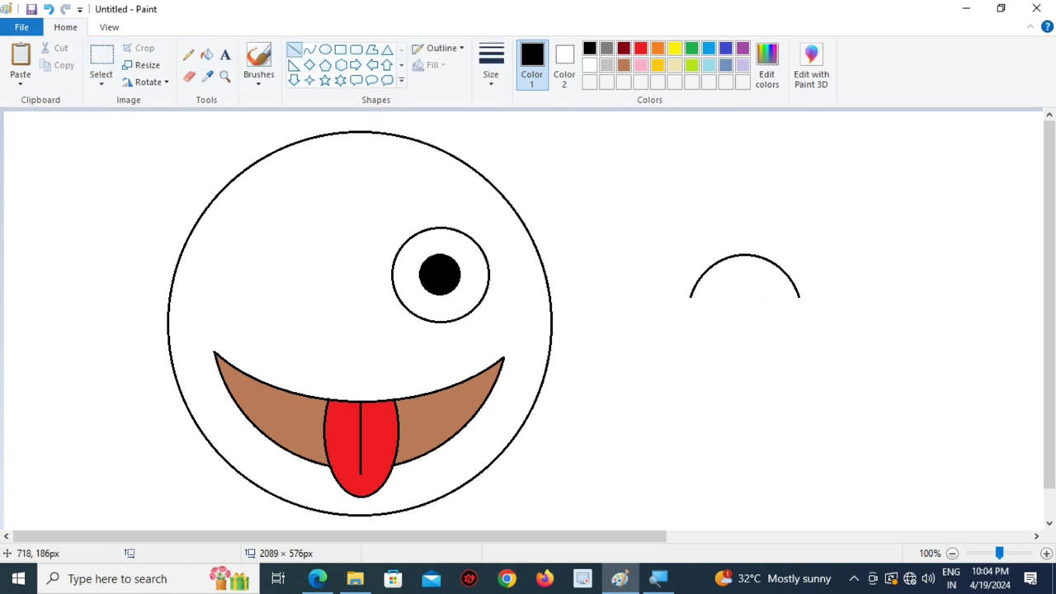
left_click_drag(692, 298, 806, 297)
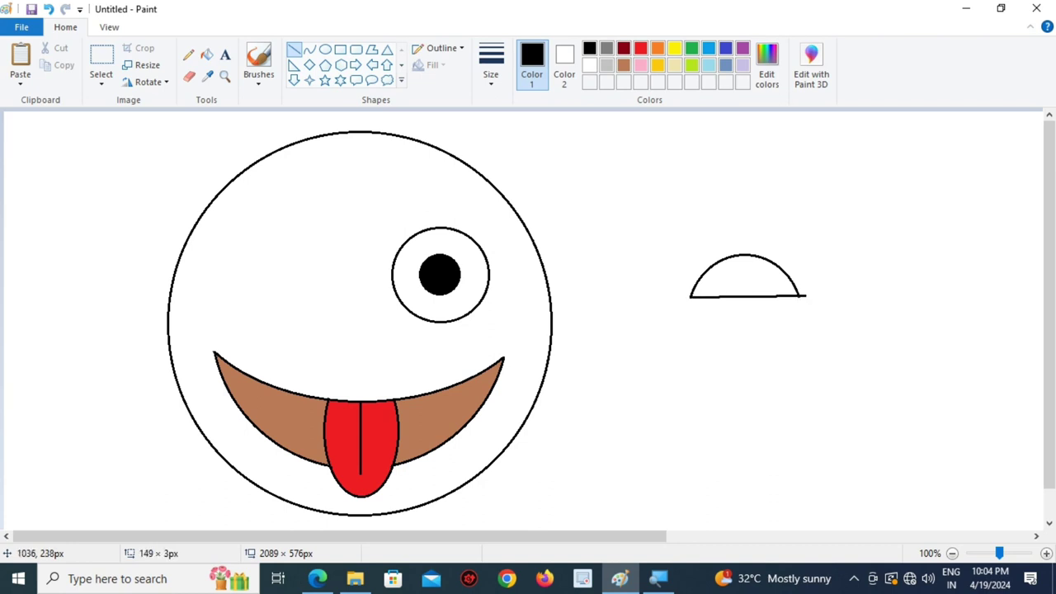
left_click_drag(806, 295, 802, 297)
left_click_drag(802, 297, 801, 297)
key("ctrl+z")
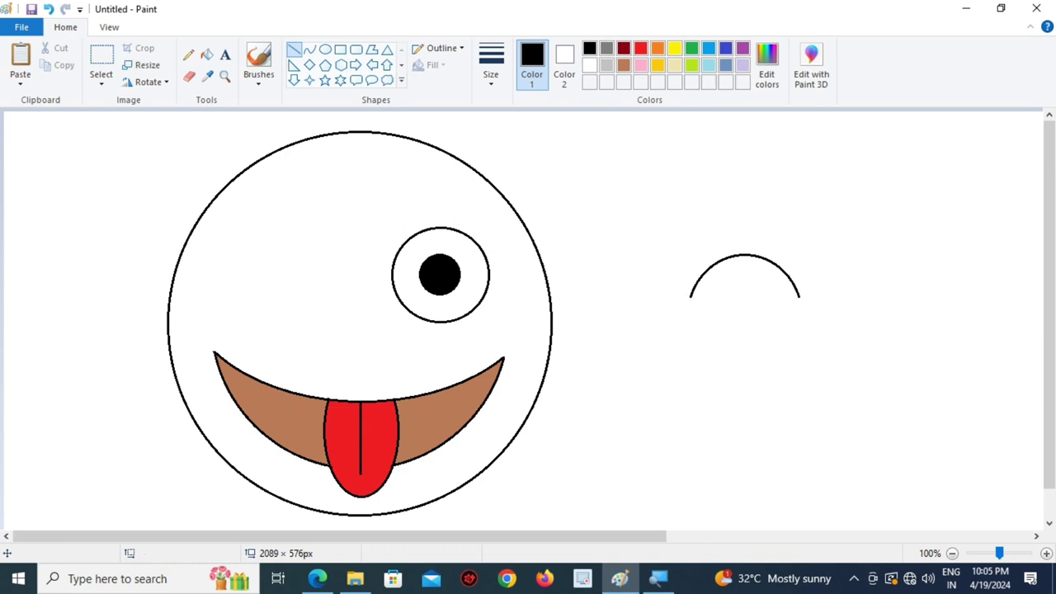
Try to close the arc's base with a bent black curve, and undo it
left_click(309, 49)
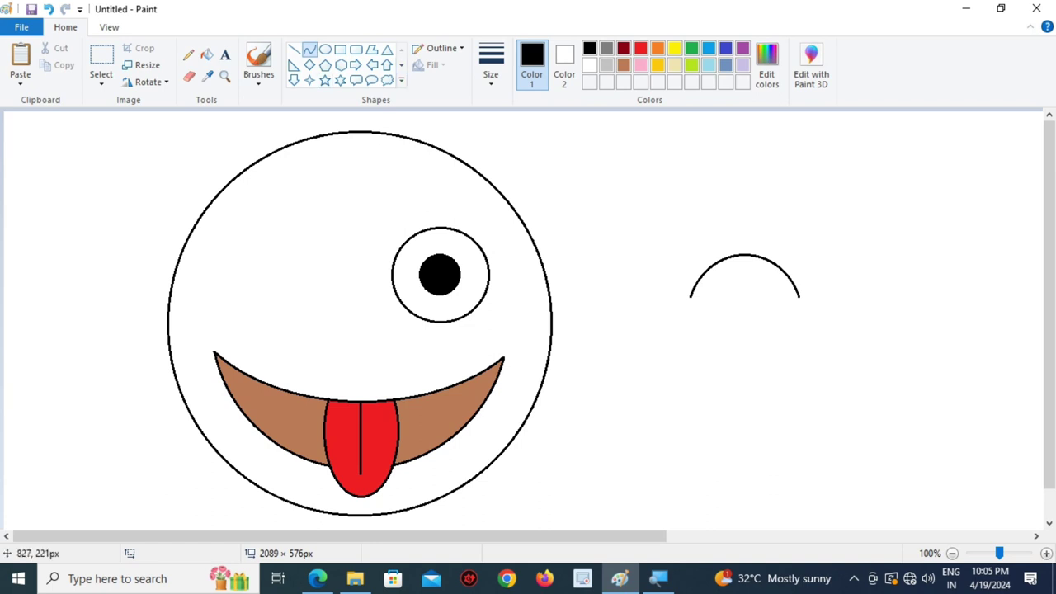
left_click_drag(691, 297, 801, 297)
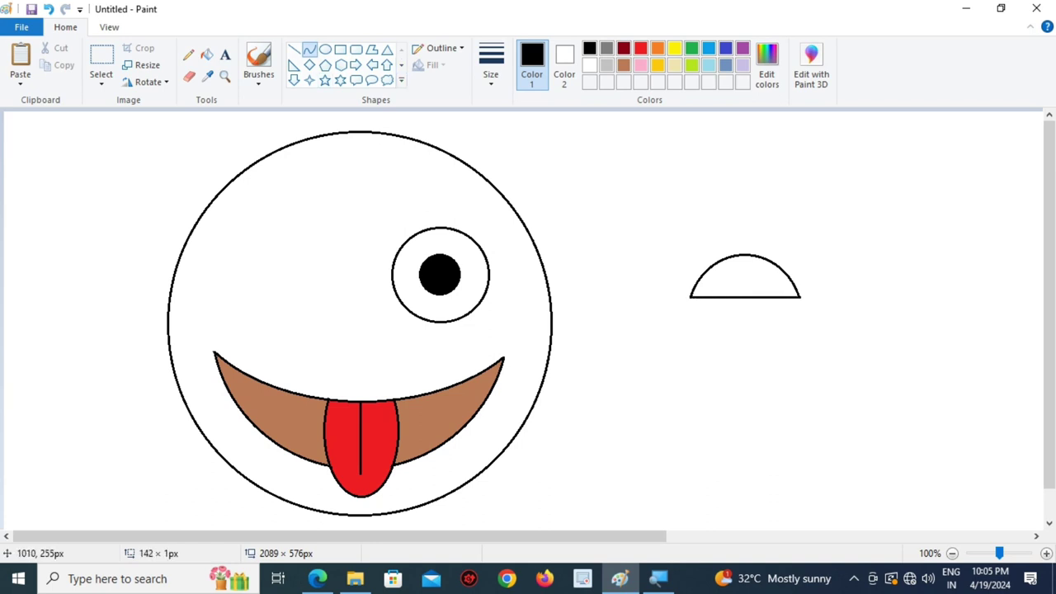
left_click_drag(805, 314, 795, 286)
left_click(742, 329)
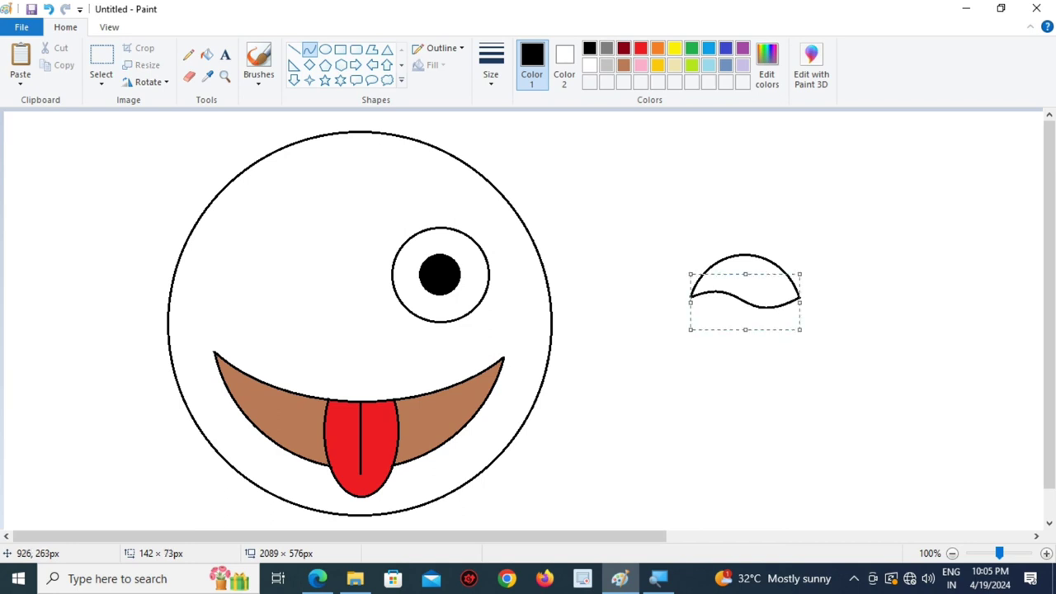
key("ctrl+z")
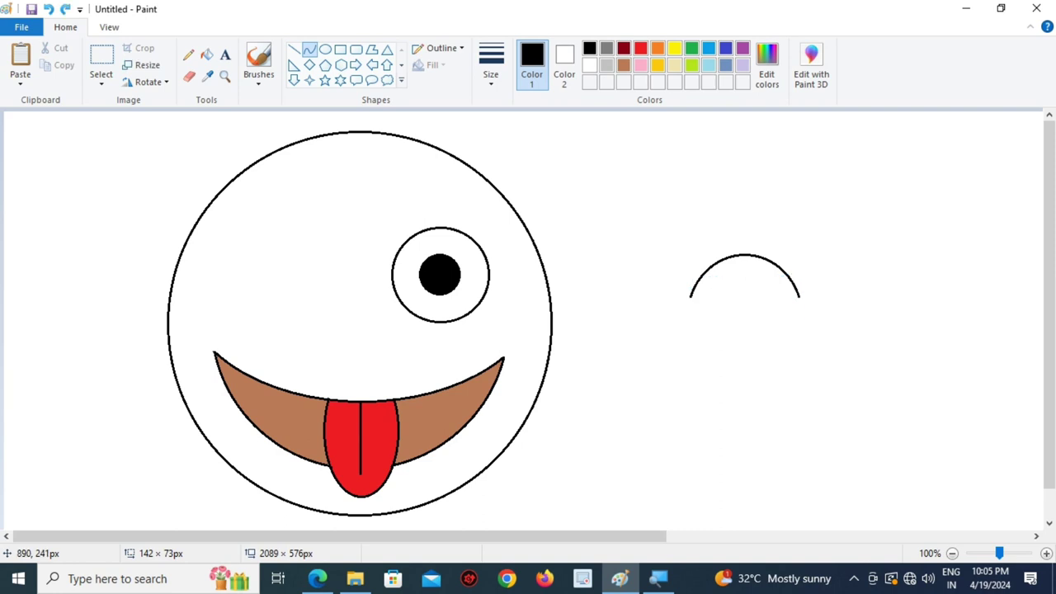
Close the arc into a crescent with a black curve between its ends, bowed gently upward
mouse_move(691, 298)
left_mouse_down()
mouse_move(796, 297)
mouse_move(792, 289)
left_mouse_up()
left_click(792, 290)
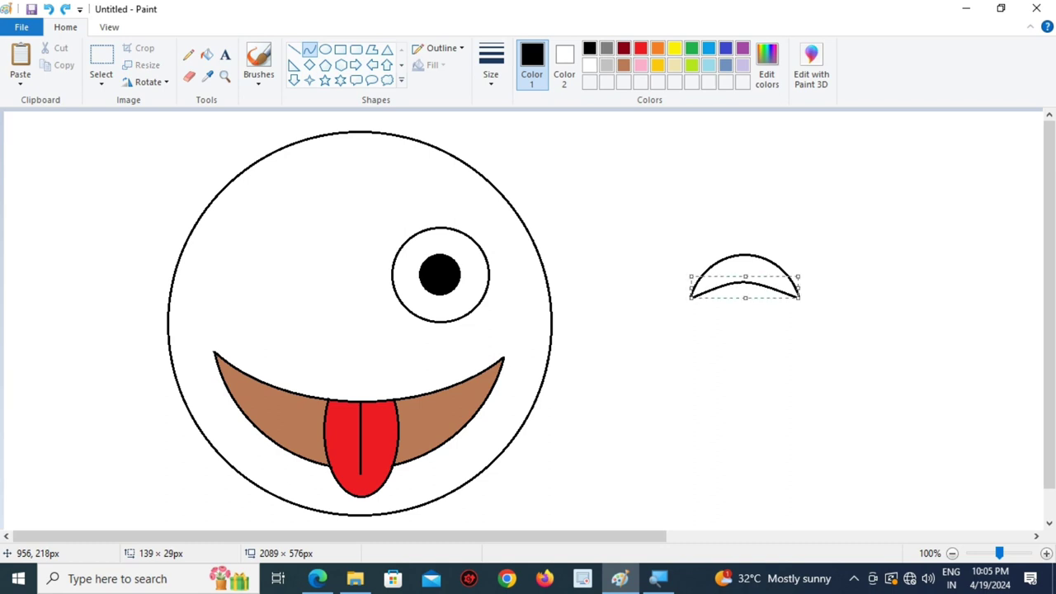
left_click(747, 279)
left_click(753, 338)
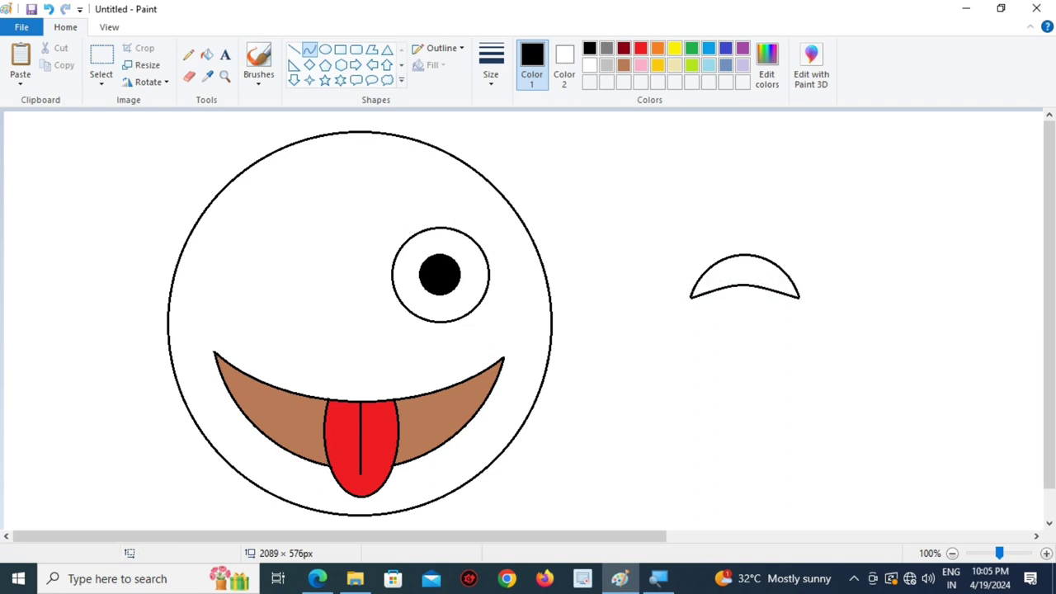
Move the crescent onto the empty side of the face, level with the open eye, and fill it black
left_click(102, 56)
left_click_drag(679, 230, 794, 316)
left_click(740, 398)
left_click_drag(671, 225, 808, 336)
left_click_drag(781, 302, 303, 297)
left_click(207, 55)
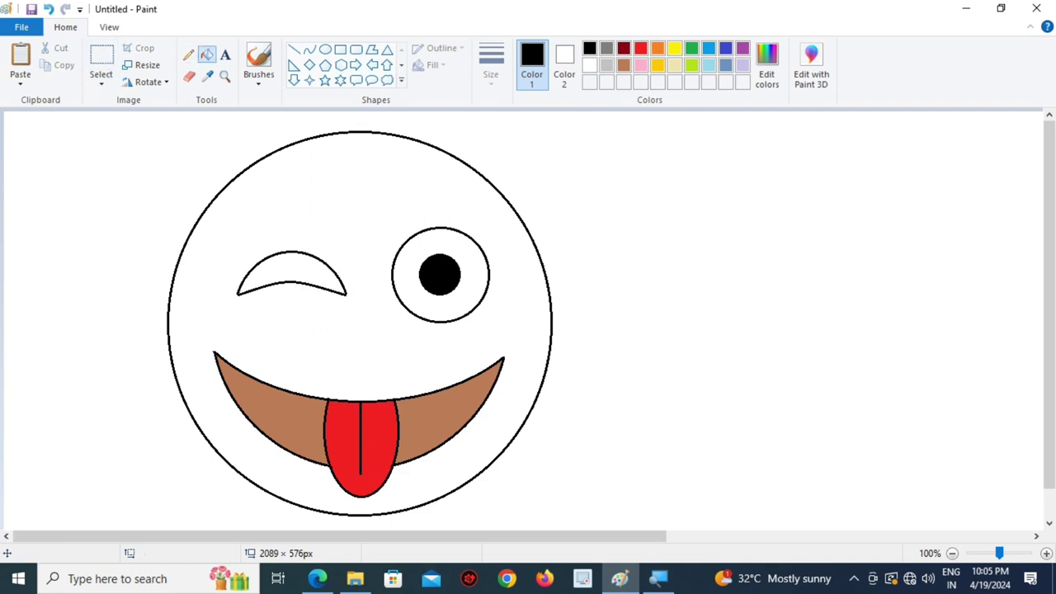
left_click(313, 286)
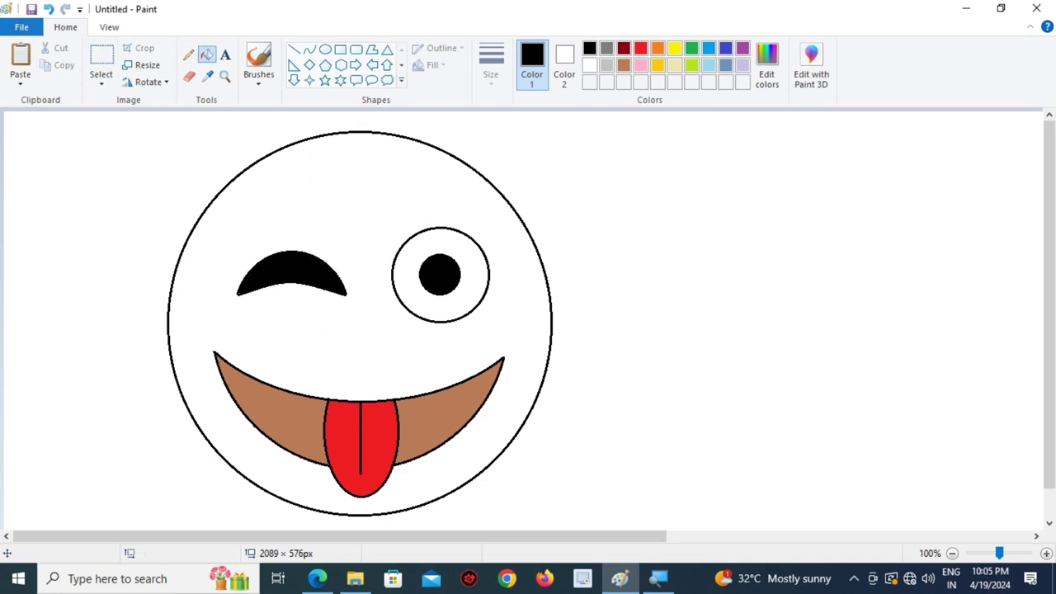
Fill the face circle with gold, and replace that fill with bright yellow
left_click(658, 65)
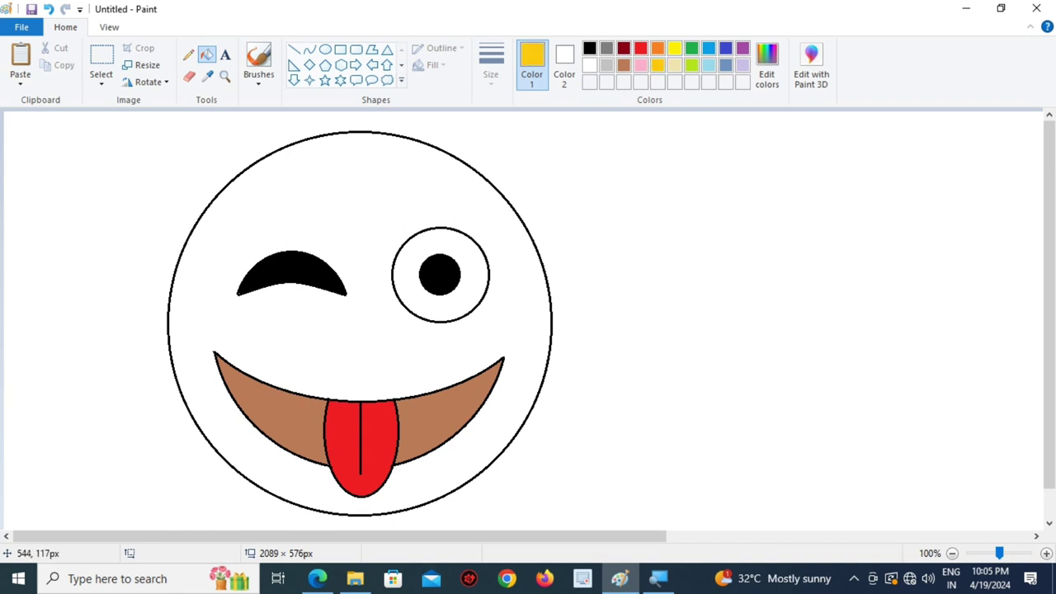
left_click(450, 209)
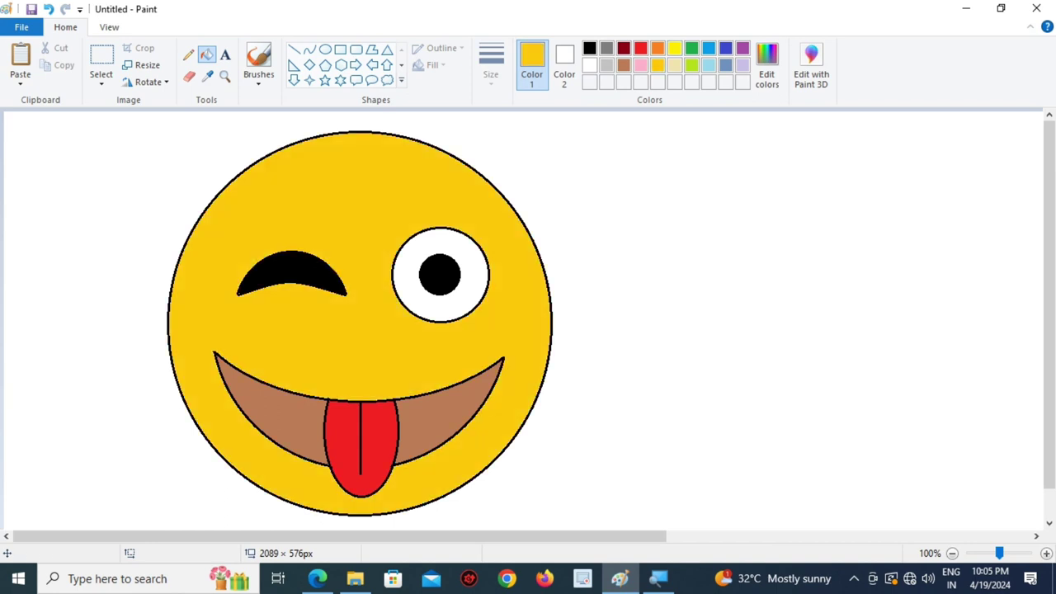
left_click(675, 48)
left_click(432, 192)
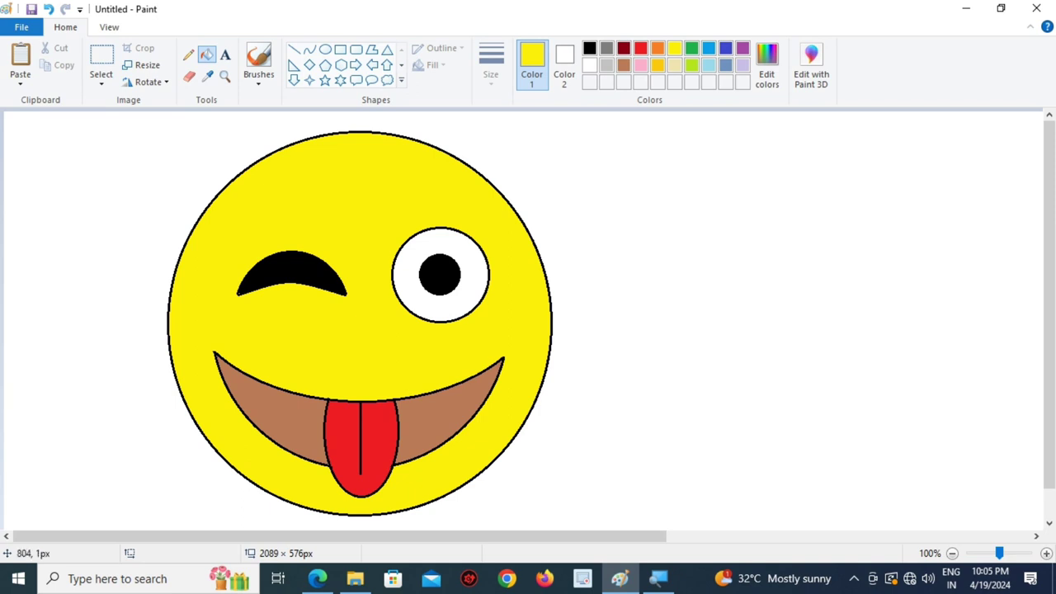
Define a custom muted red (197, 75, 75) and fill both mouth areas beside the tongue with it
left_click(623, 65)
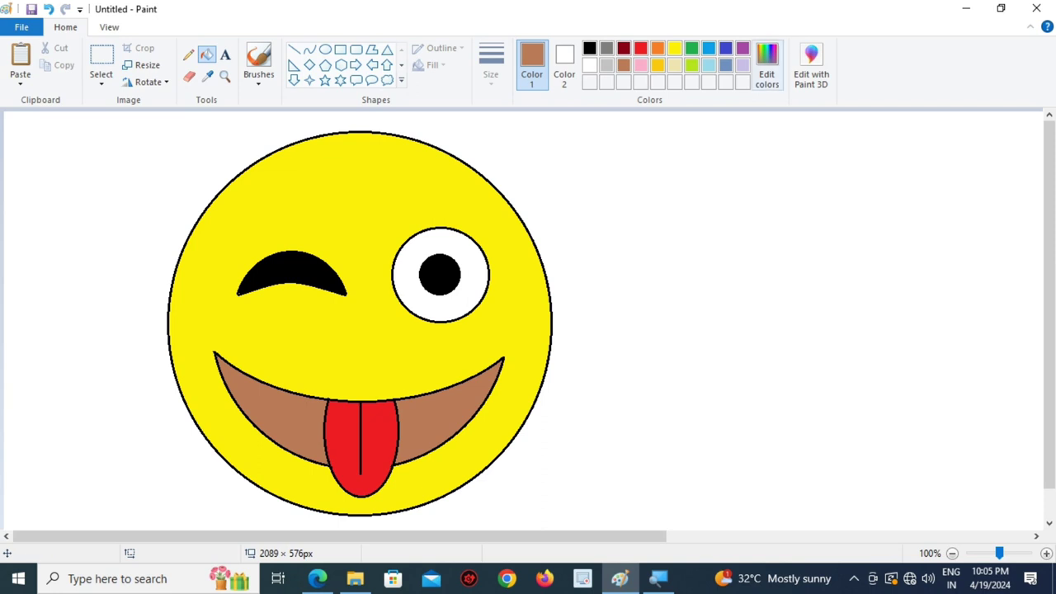
left_click(766, 66)
mouse_move(540, 264)
left_mouse_down()
mouse_move(541, 235)
mouse_move(532, 251)
left_mouse_up()
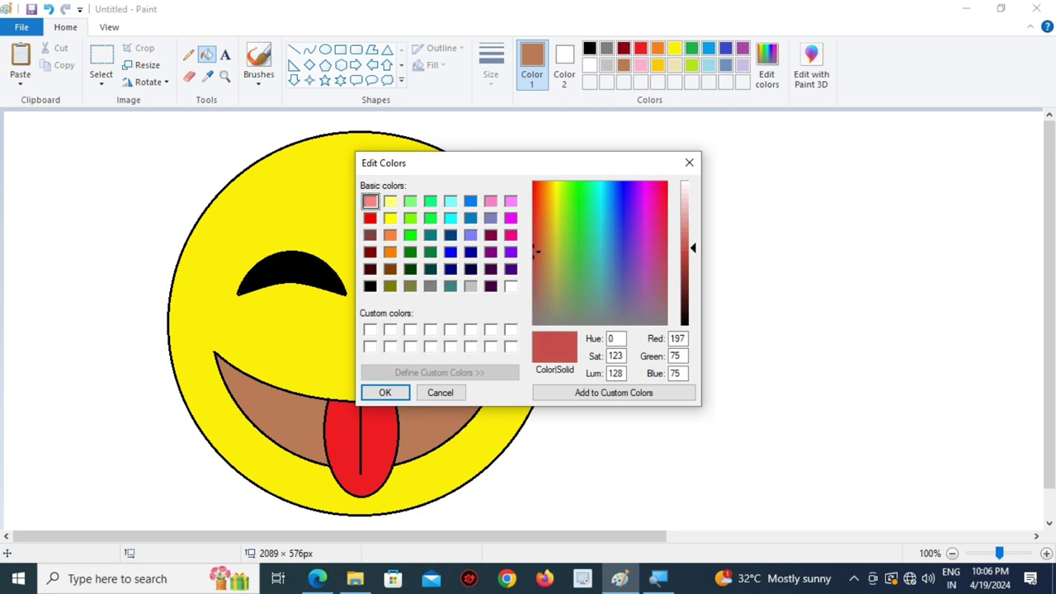
left_click(384, 392)
left_click(445, 405)
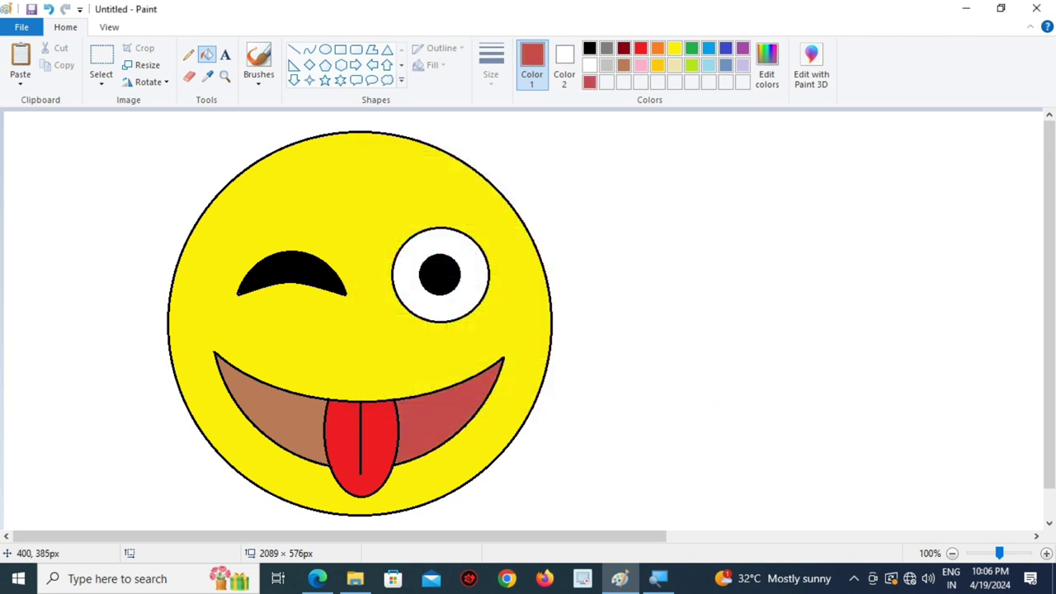
left_click(280, 389)
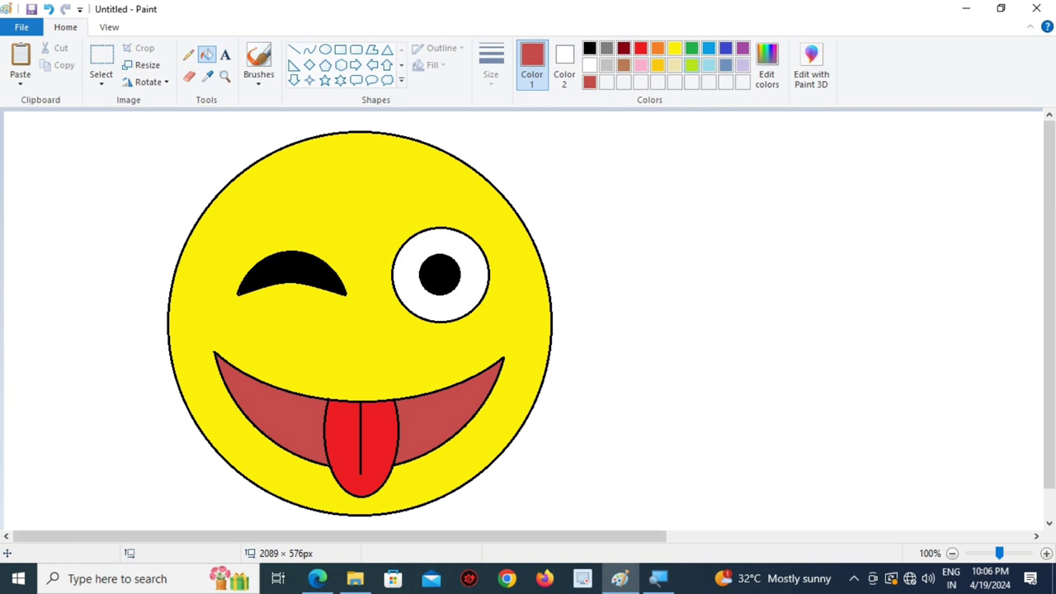
Define a custom red (224, 56, 48) and fill the tongue with it
left_click(766, 66)
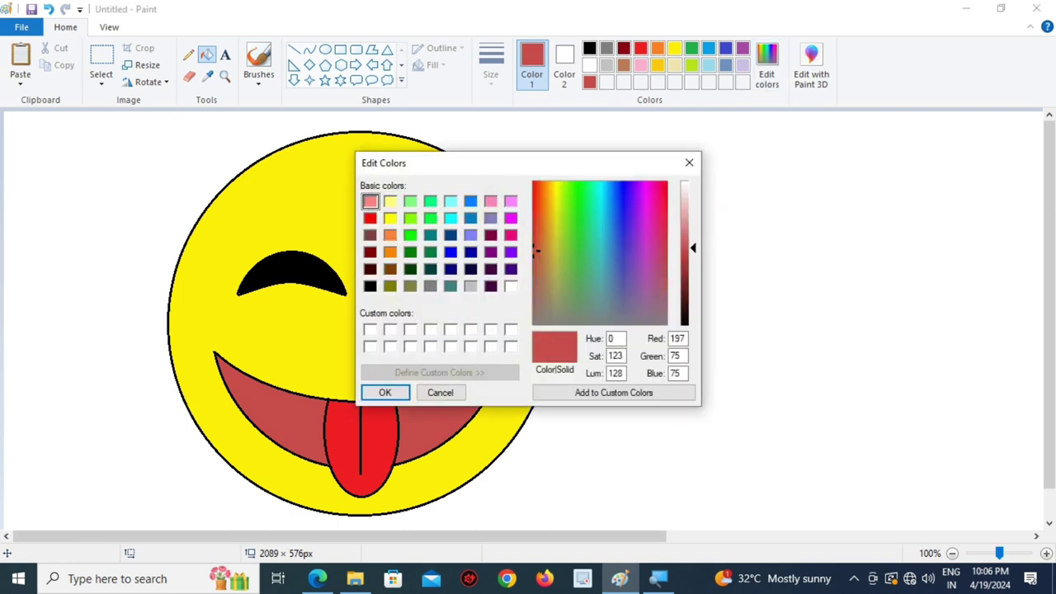
left_click_drag(534, 252, 533, 219)
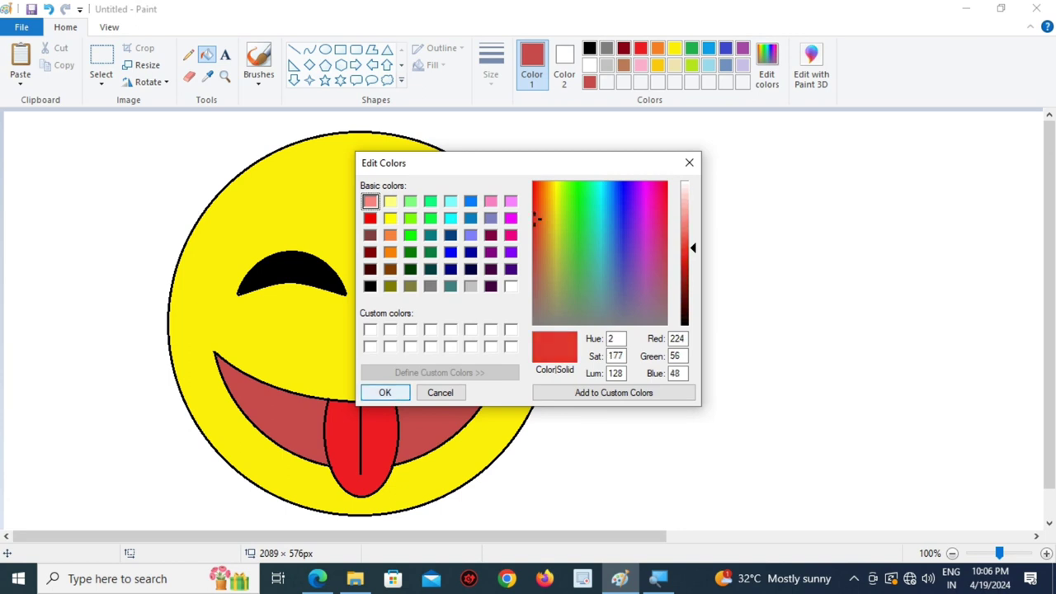
left_click(384, 392)
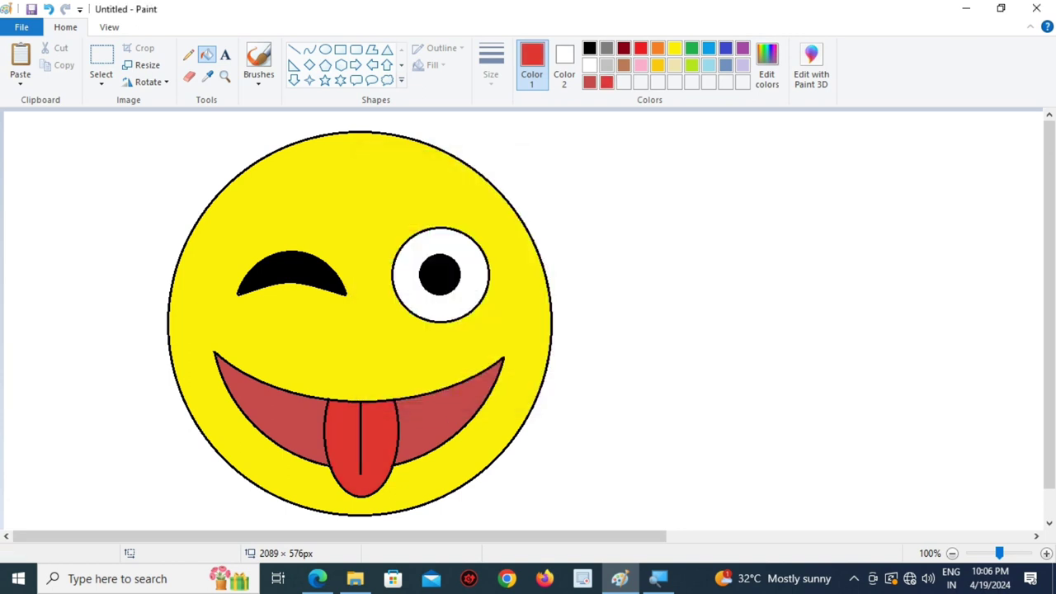